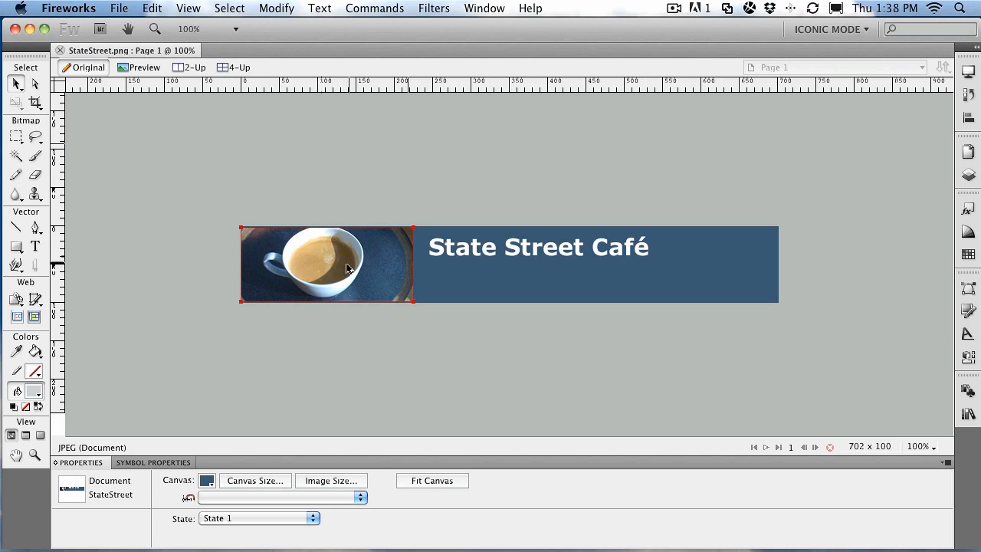
# Apply an Inner Bevel filter with a width of 3 to the coffee cup image
pyautogui.click(382, 278)
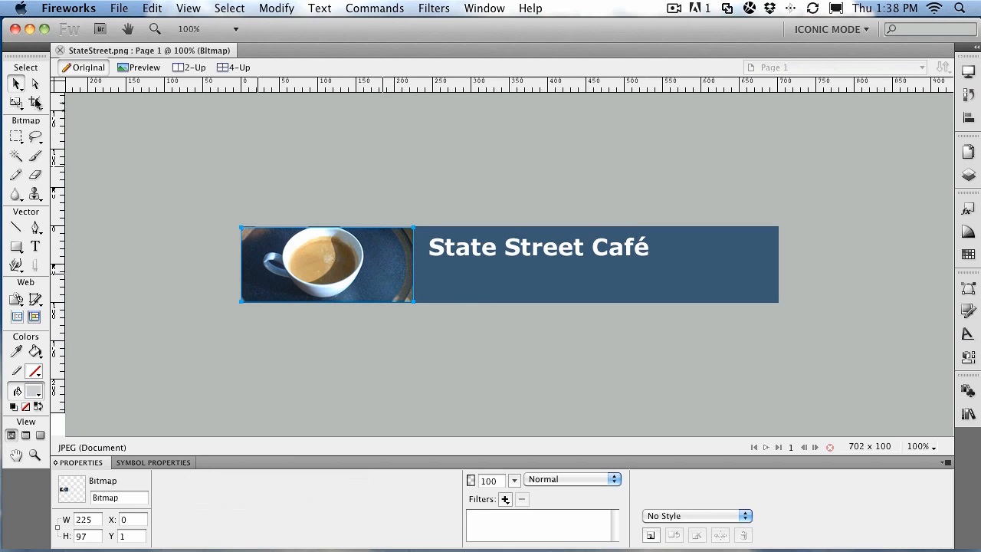
pyautogui.click(505, 498)
pyautogui.click(505, 501)
pyautogui.click(505, 499)
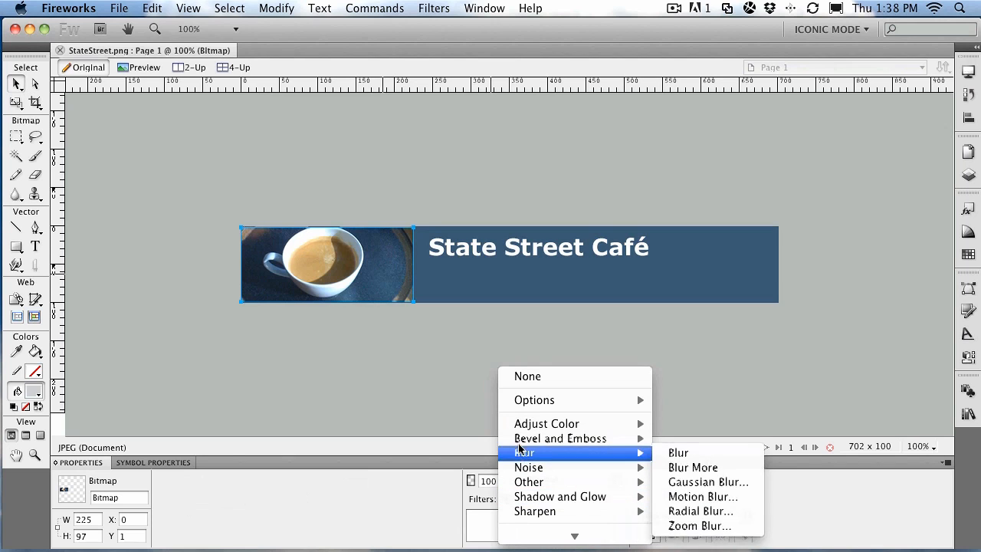
pyautogui.moveTo(519, 444)
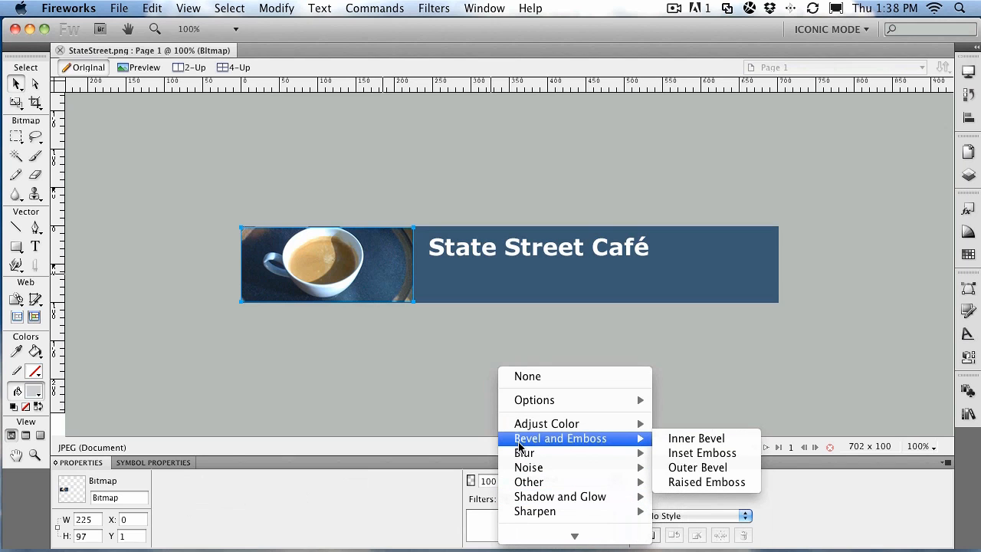
pyautogui.click(701, 440)
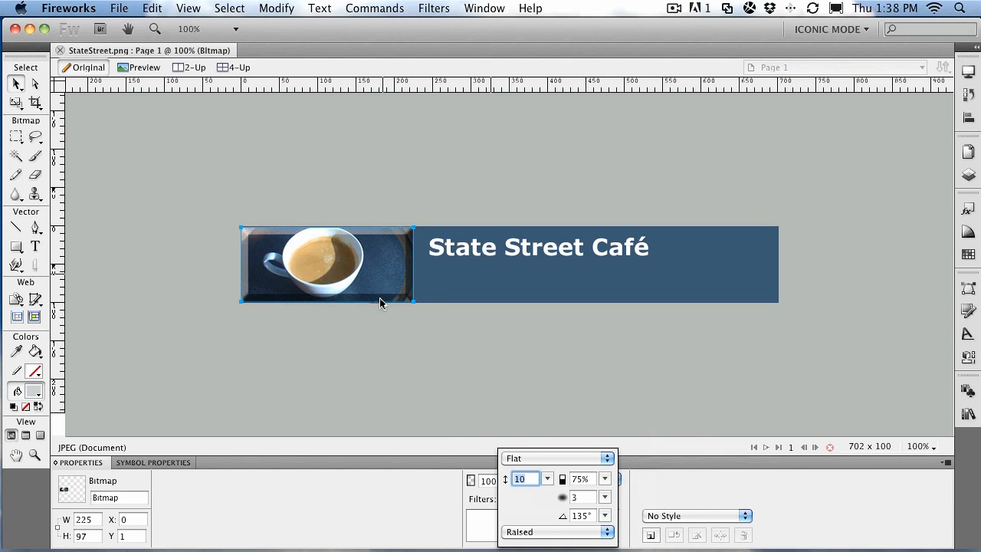
pyautogui.write('5')
pyautogui.press('Return')
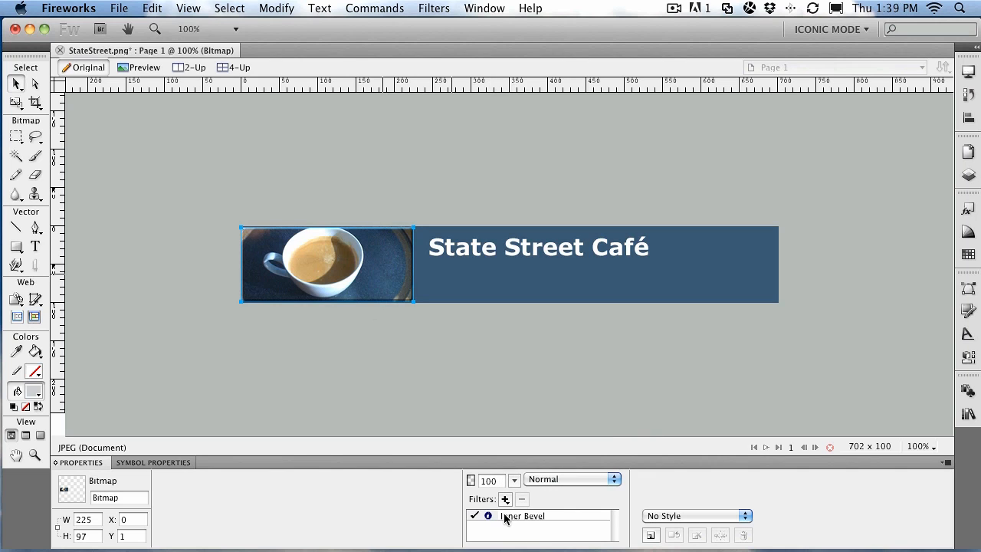
# Change the coffee image's Inner Bevel edge shape to Ring and deselect the image
pyautogui.click(505, 517)
pyautogui.click(488, 515)
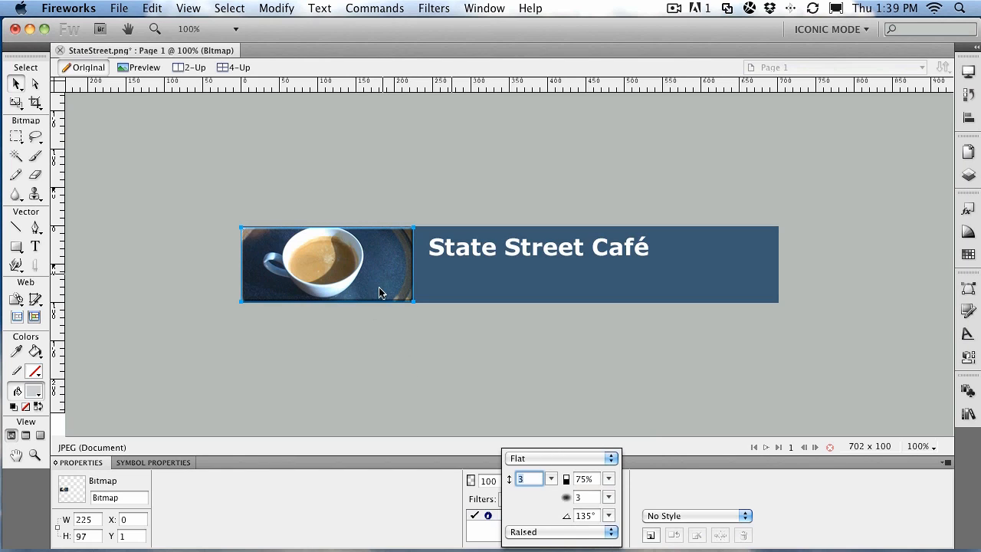
pyautogui.click(527, 459)
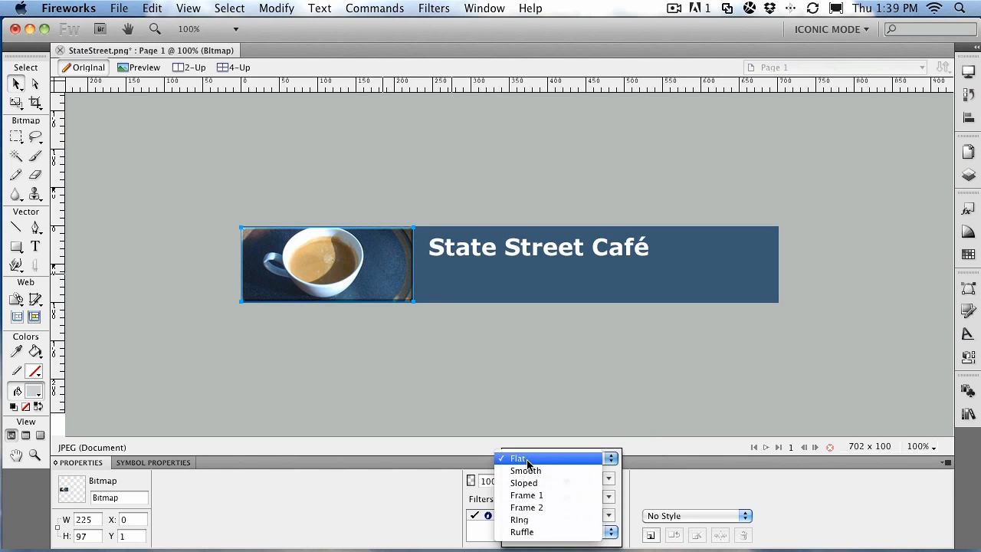
pyautogui.click(521, 520)
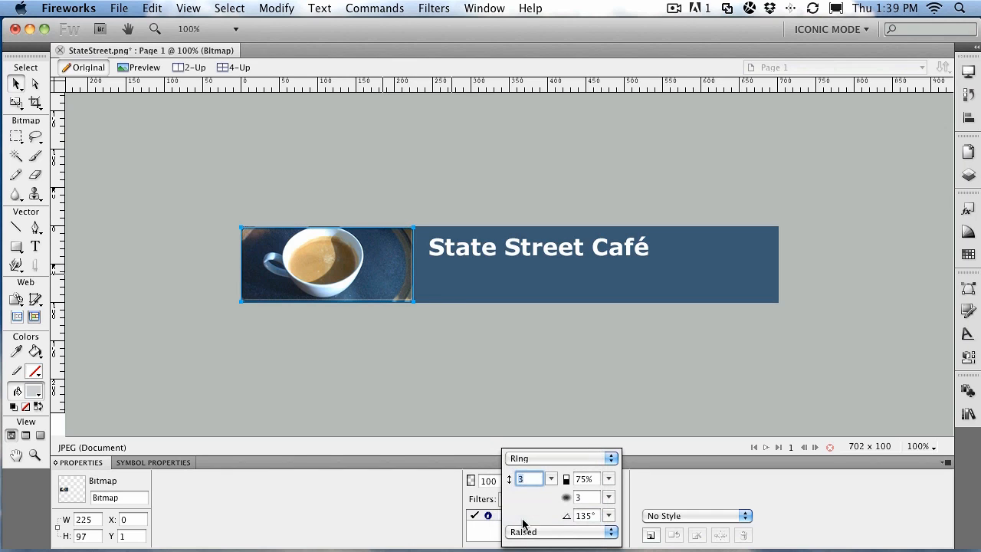
pyautogui.click(367, 331)
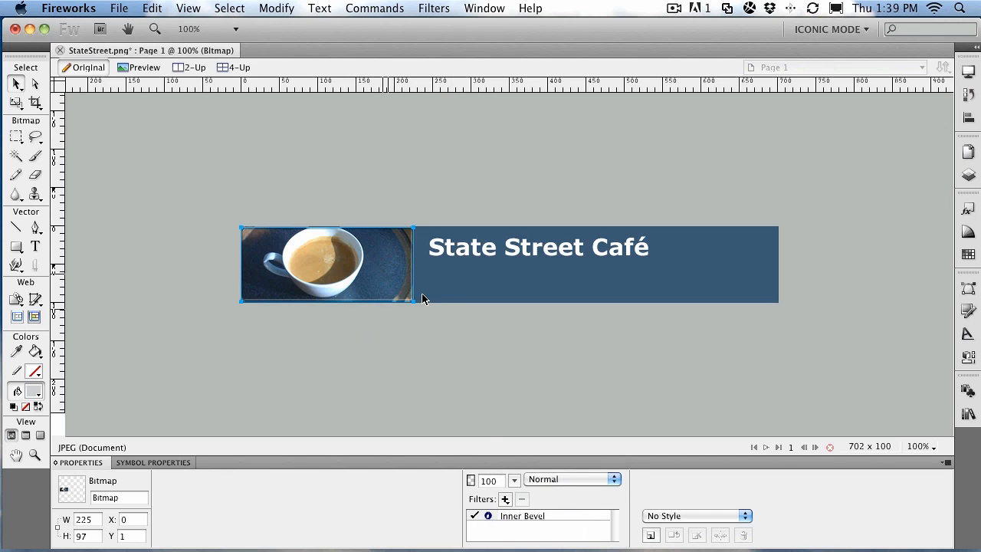
pyautogui.click(454, 297)
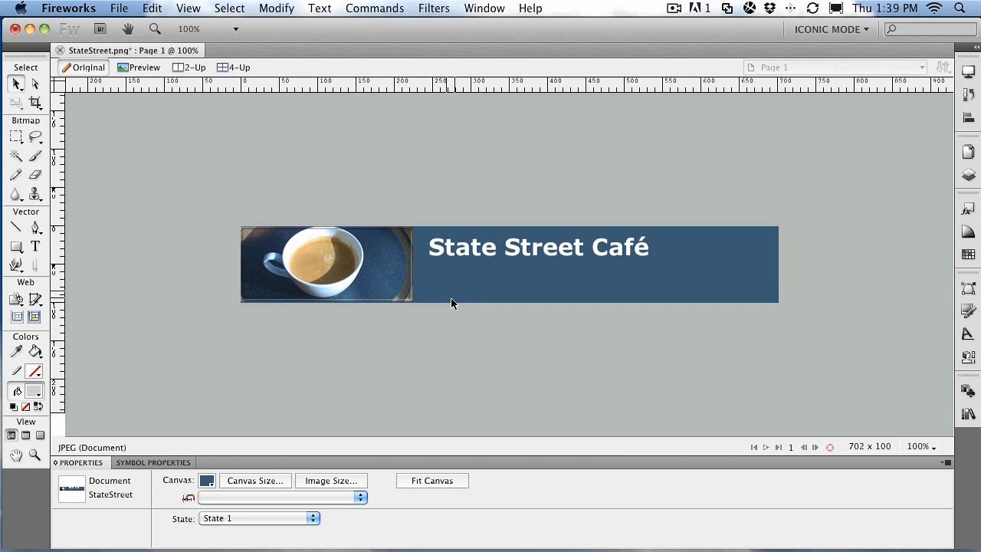
# Add a Drop Shadow filter with a softness of 6 to the coffee image
pyautogui.click(391, 283)
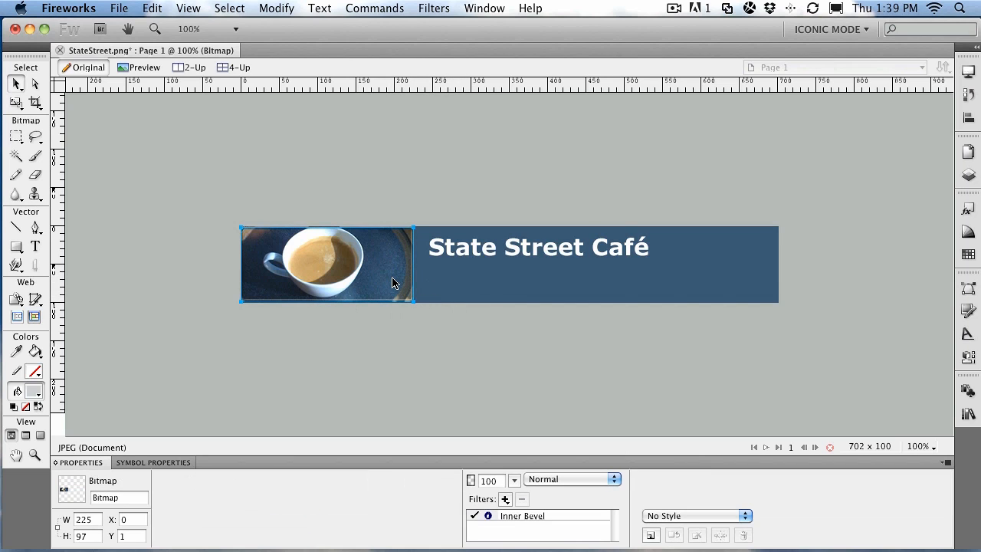
pyautogui.click(505, 499)
pyautogui.moveTo(505, 501)
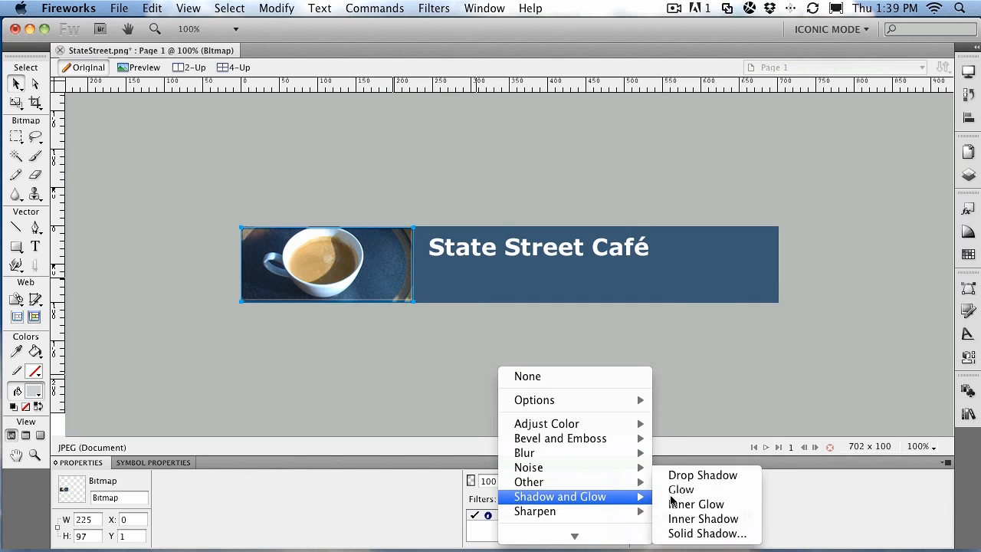
pyautogui.click(695, 477)
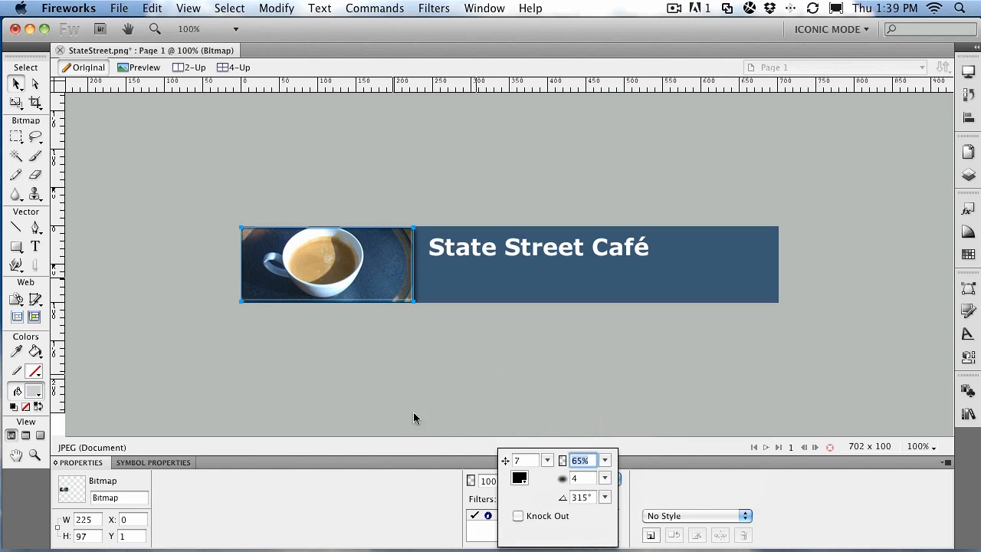
pyautogui.click(580, 479)
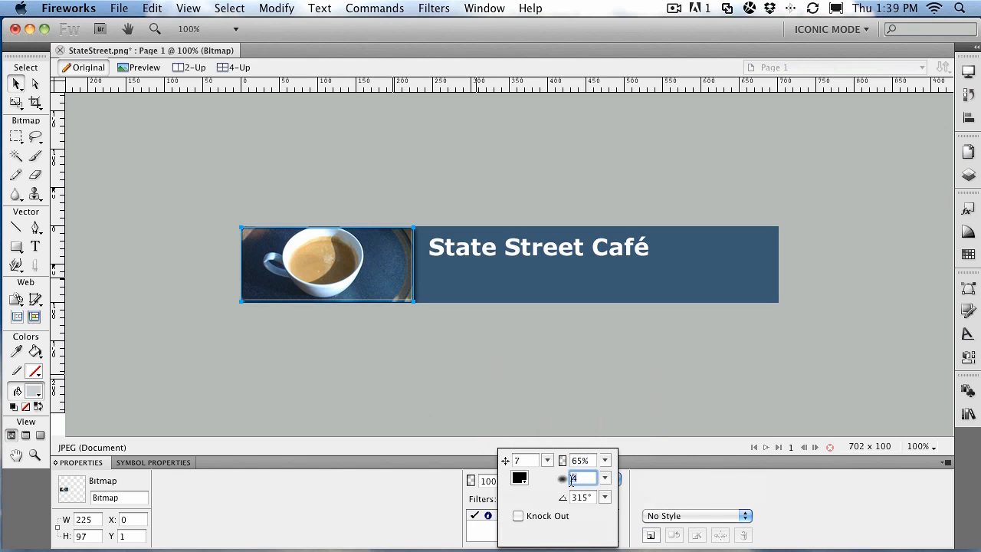
pyautogui.press('BackSpace')
pyautogui.write('6')
pyautogui.press('Return')
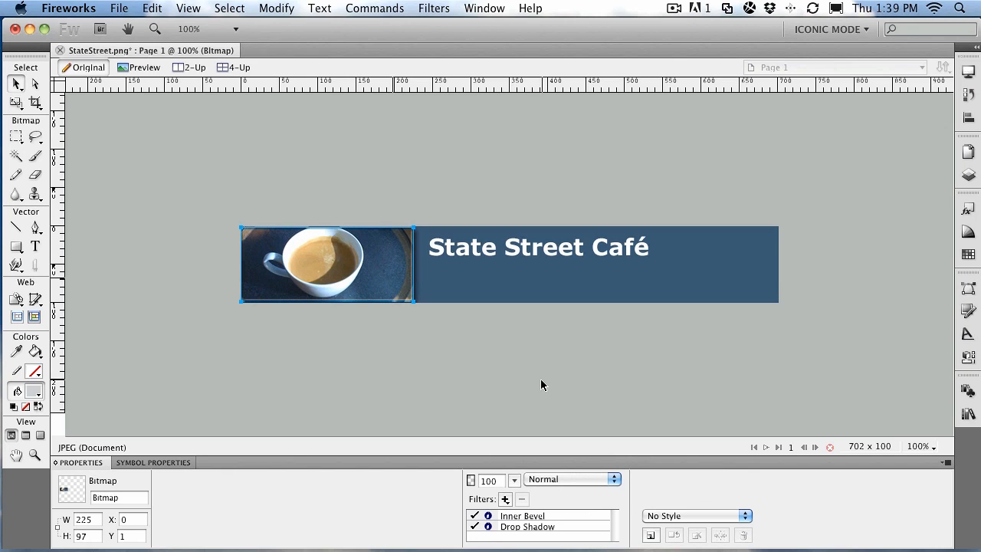
pyautogui.click(505, 375)
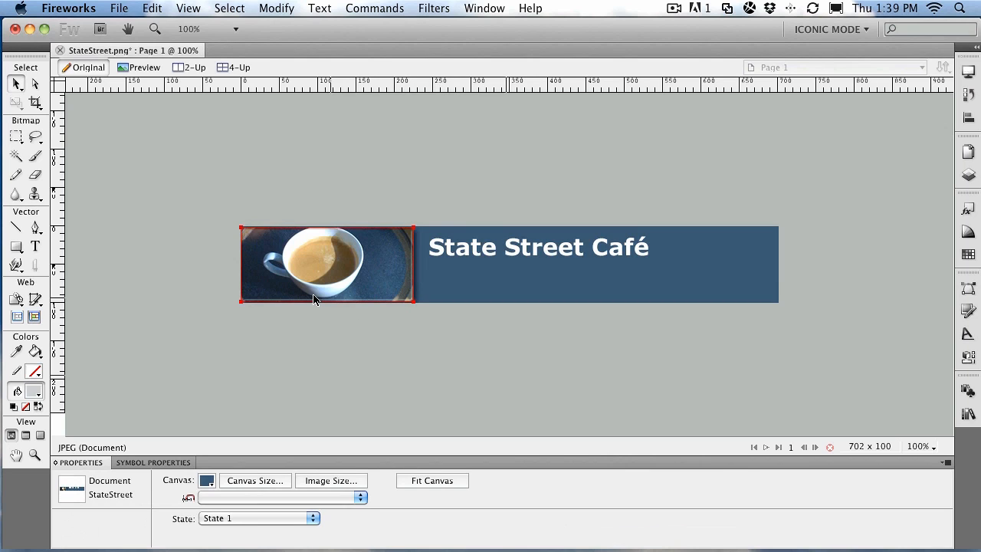
# Nudge the coffee image 2 pixels to the right, to X 2, and deselect it
pyautogui.click(253, 294)
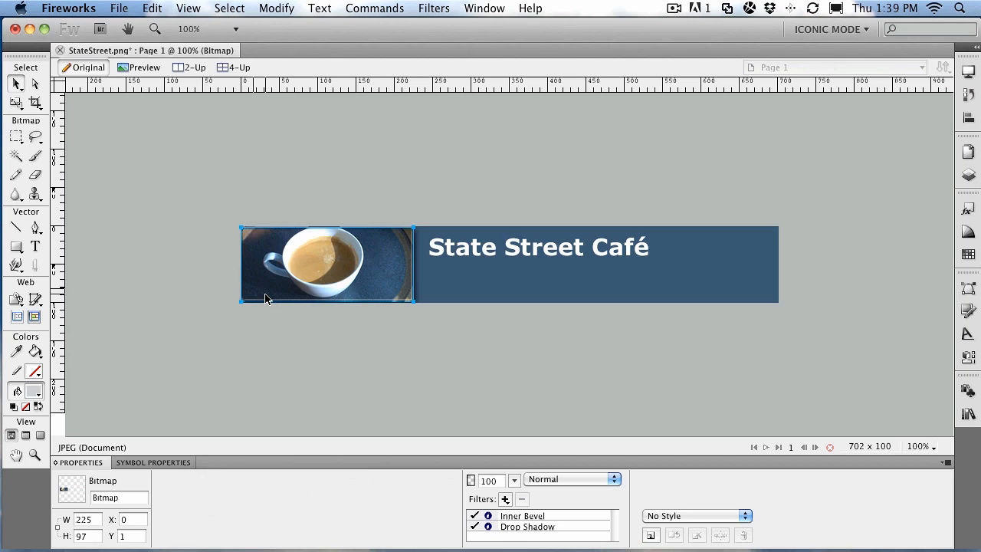
pyautogui.press('Right')
pyautogui.press('Right')
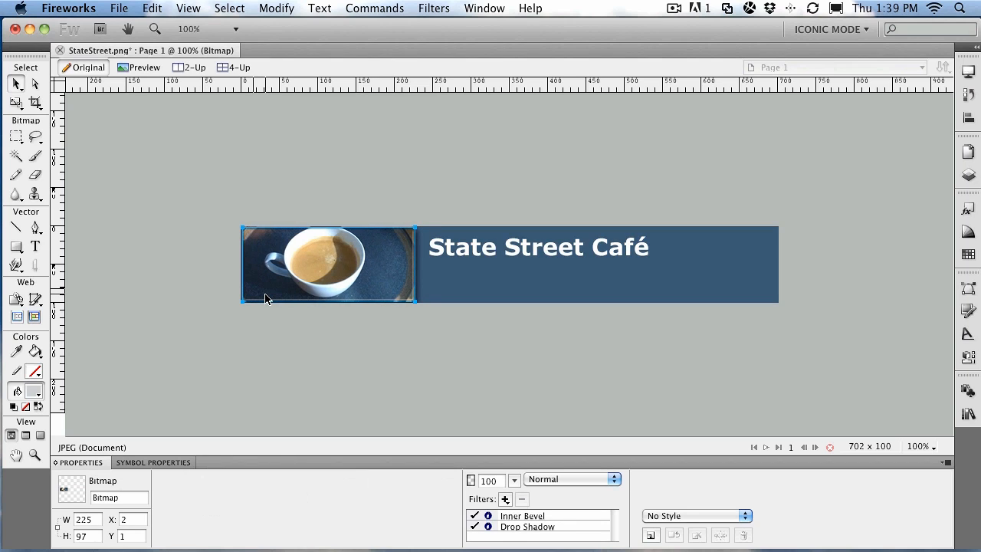
pyautogui.click(264, 331)
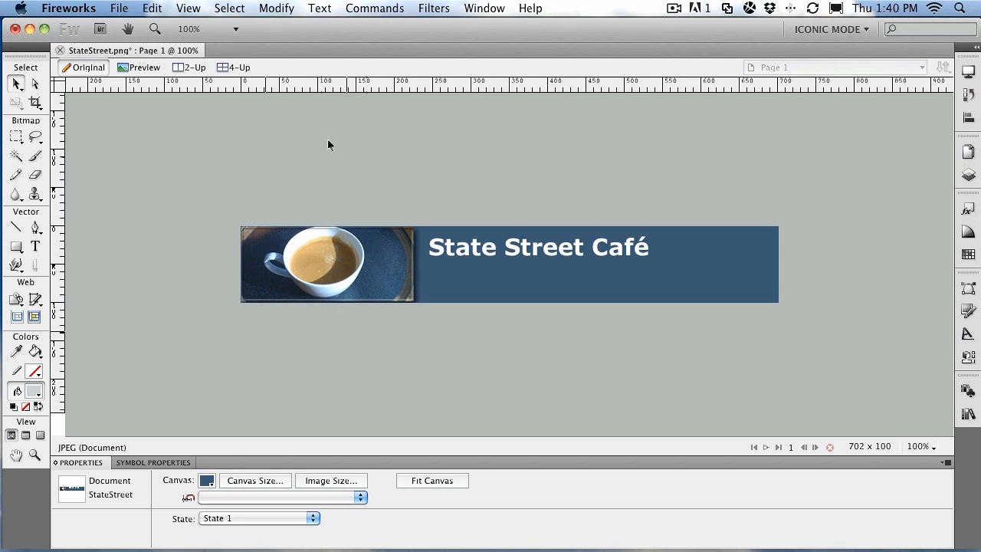
# Place a vertical guide at the left edge of the State Street Café title text
pyautogui.click(189, 11)
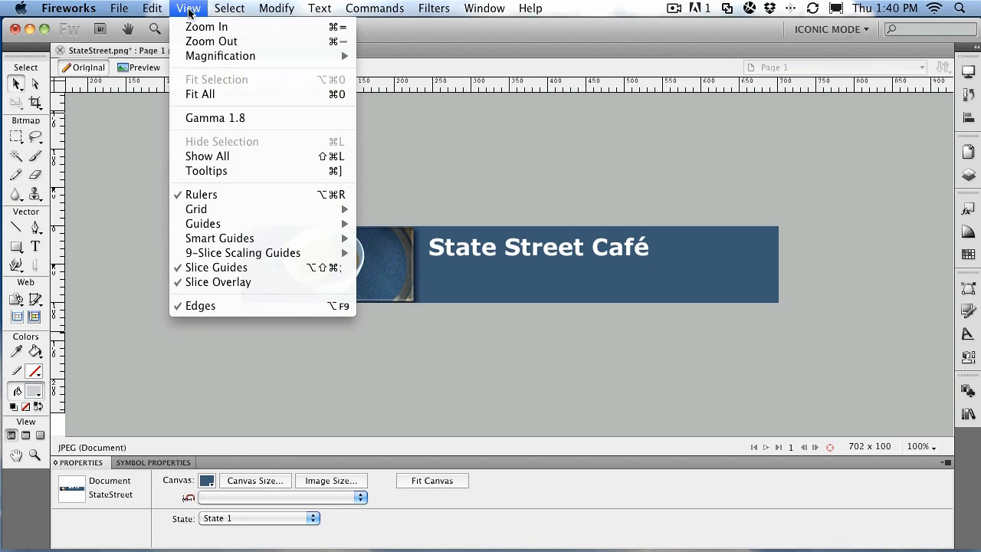
pyautogui.click(203, 194)
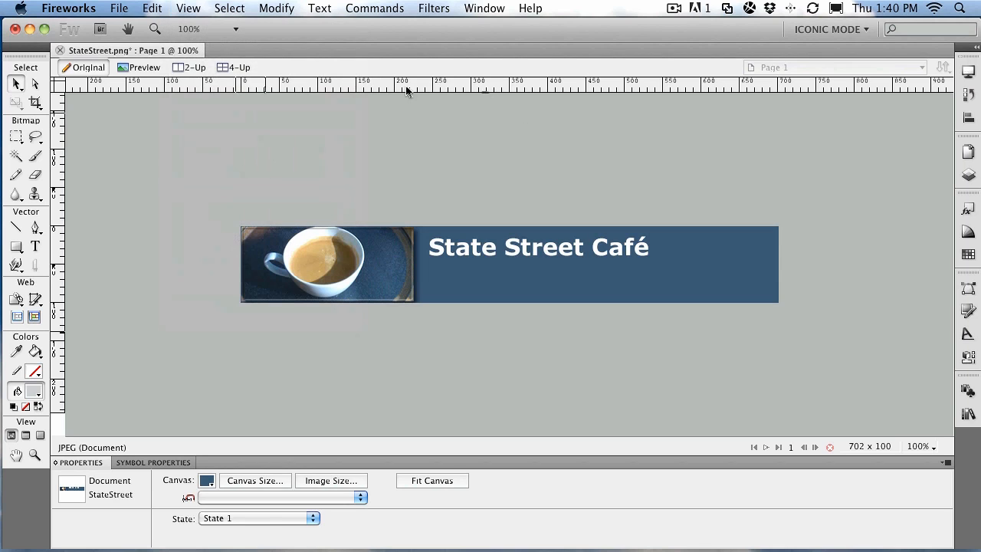
pyautogui.moveTo(60, 245); pyautogui.dragTo(429, 263)
# Draw a rectangle below the title starting at the guide, and set its size to 145 by 20 pixels
pyautogui.click(15, 247)
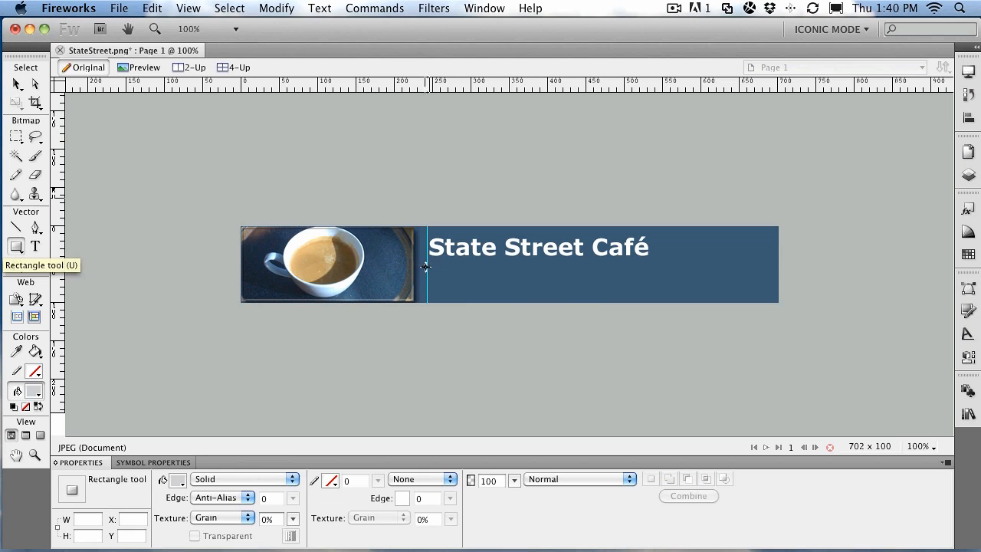
pyautogui.moveTo(426, 265); pyautogui.dragTo(587, 283)
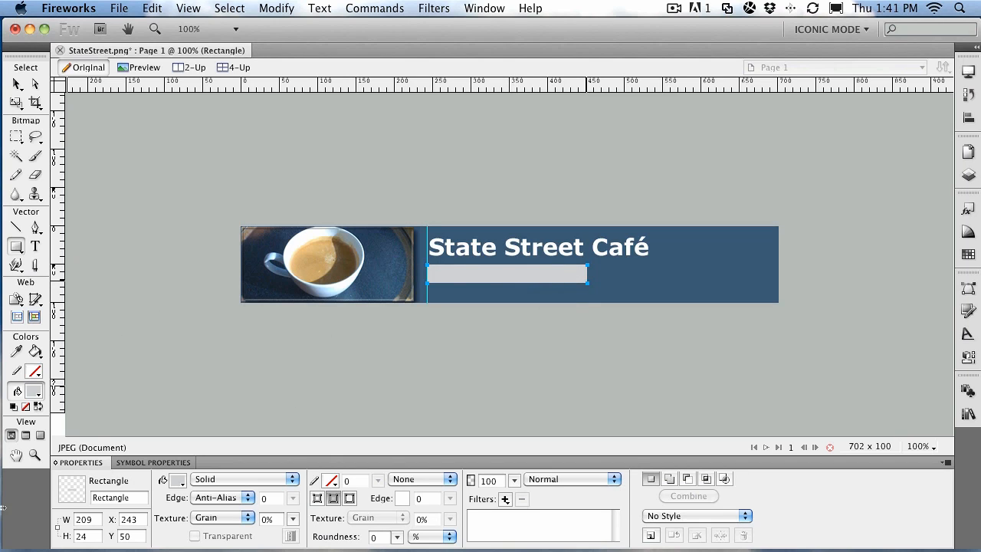
pyautogui.doubleClick(92, 519)
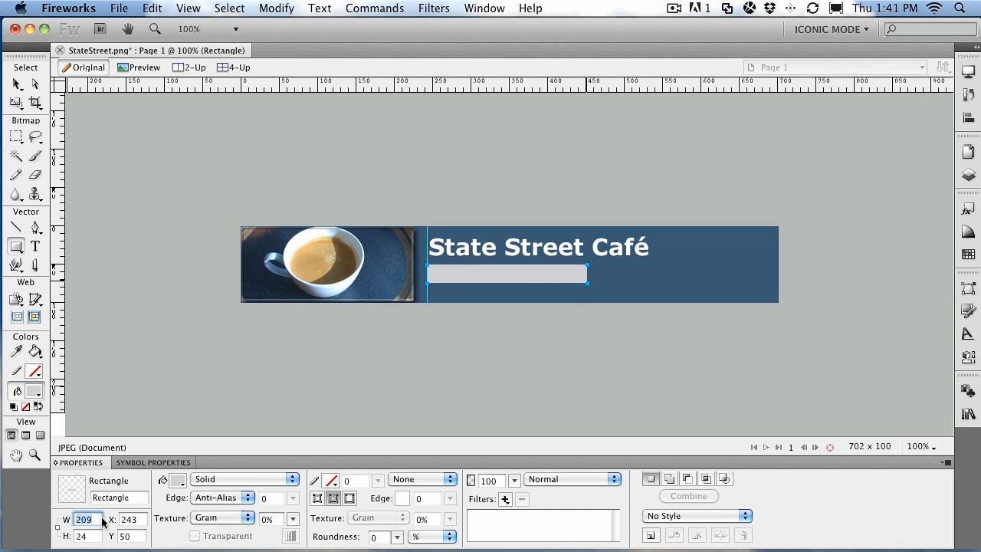
pyautogui.write('145')
pyautogui.click(89, 537)
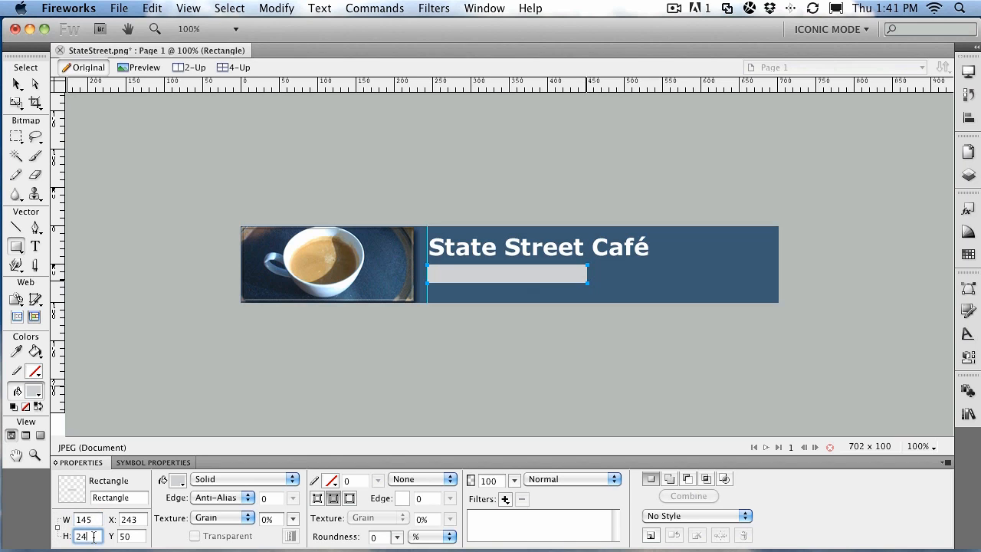
pyautogui.press('BackSpace')
pyautogui.press('BackSpace')
pyautogui.write('20')
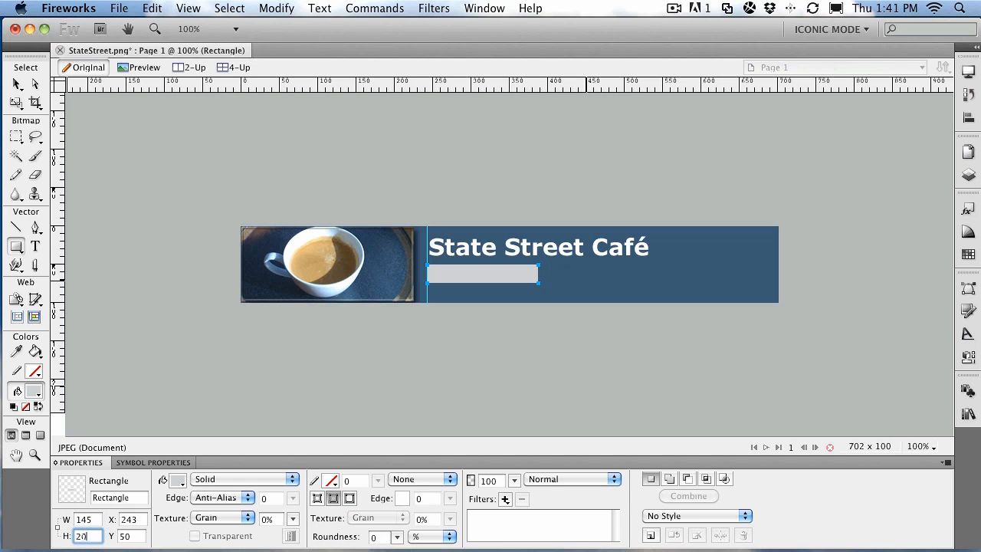
pyautogui.press('Return')
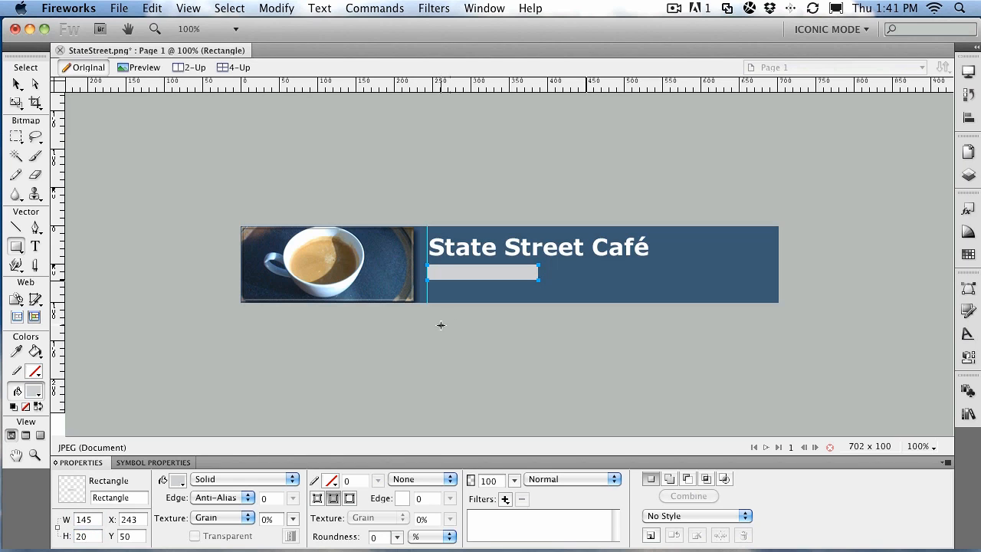
# Fill the new rectangle below the title with white
pyautogui.click(178, 482)
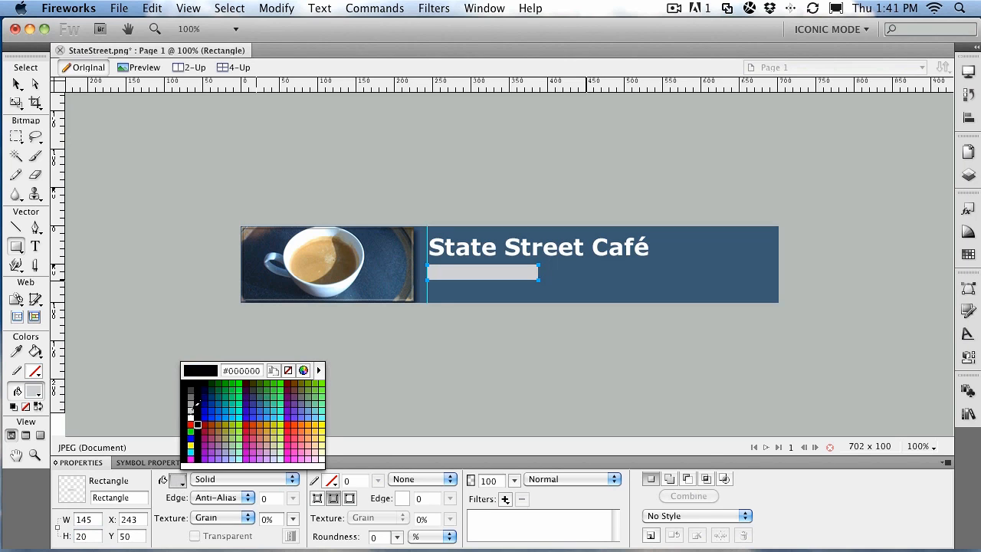
pyautogui.click(190, 418)
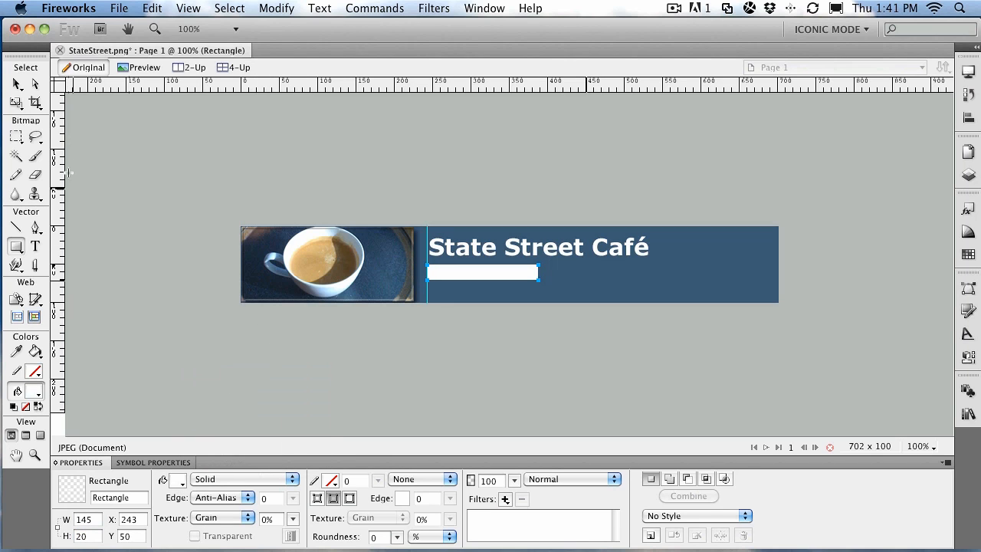
# Apply the Plastic 003 style from the Plastic Styles library to the rectangle below the title
pyautogui.click(17, 84)
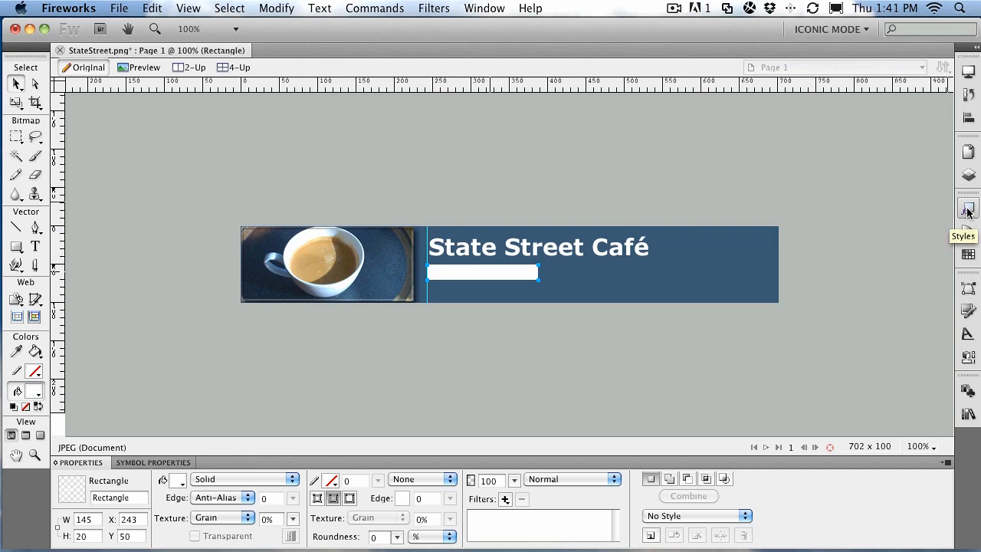
pyautogui.click(486, 8)
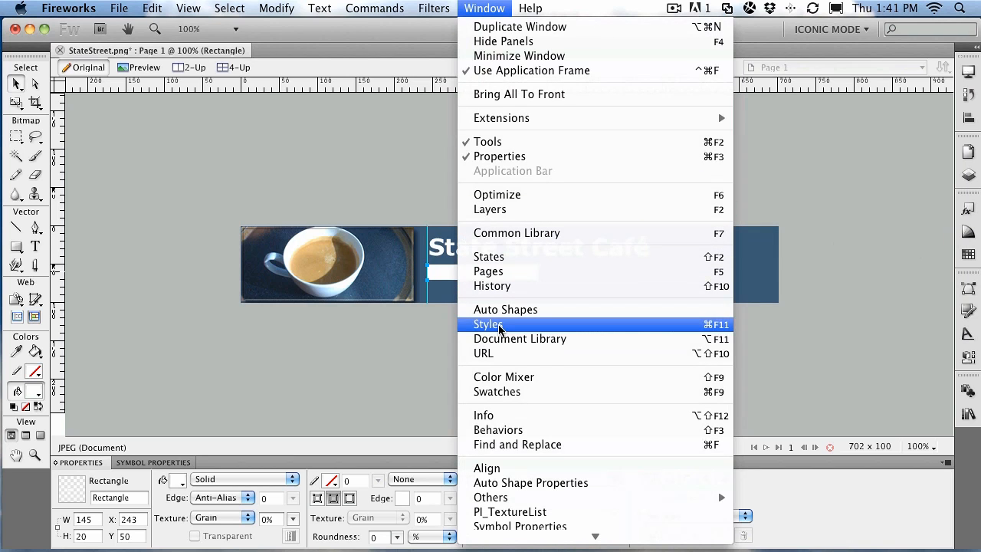
pyautogui.click(883, 194)
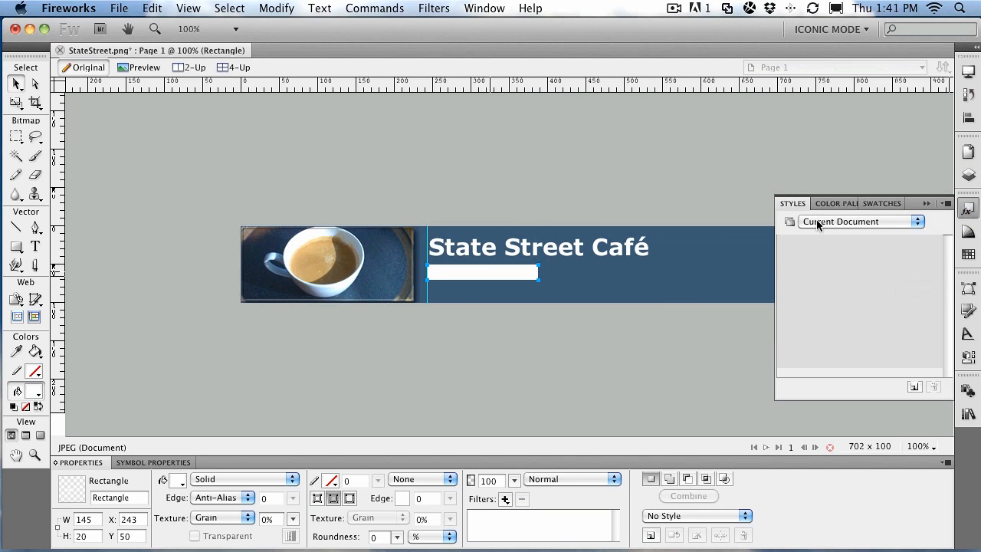
pyautogui.click(817, 223)
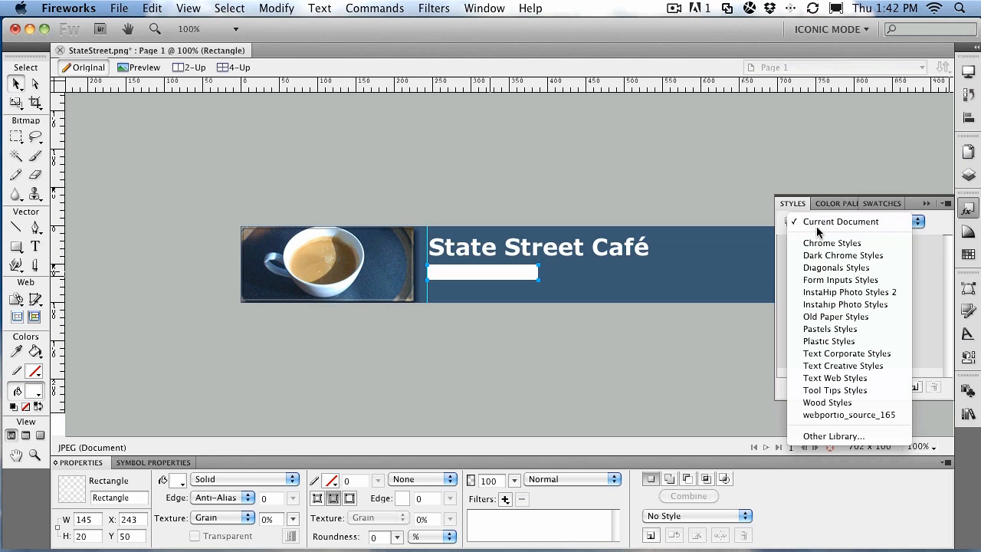
pyautogui.click(819, 342)
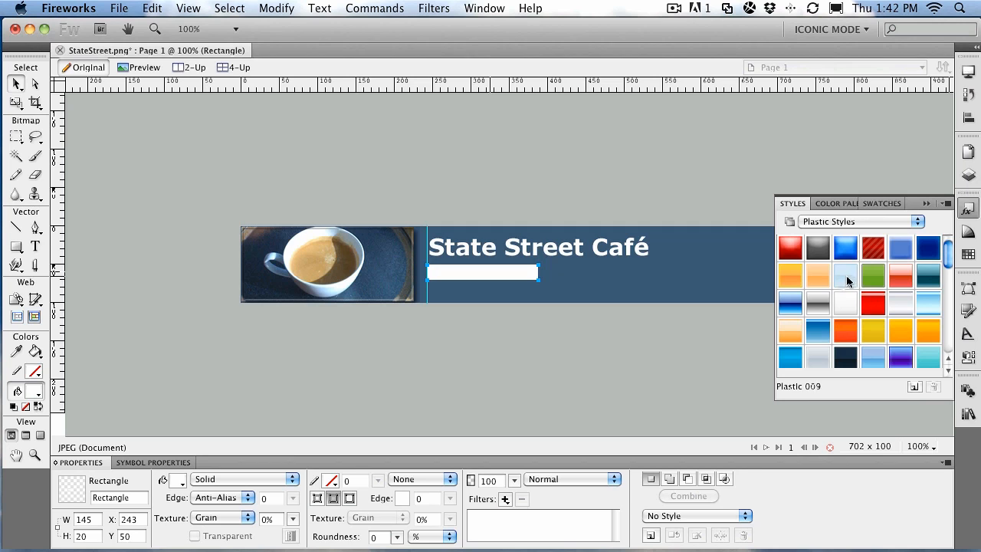
pyautogui.click(844, 254)
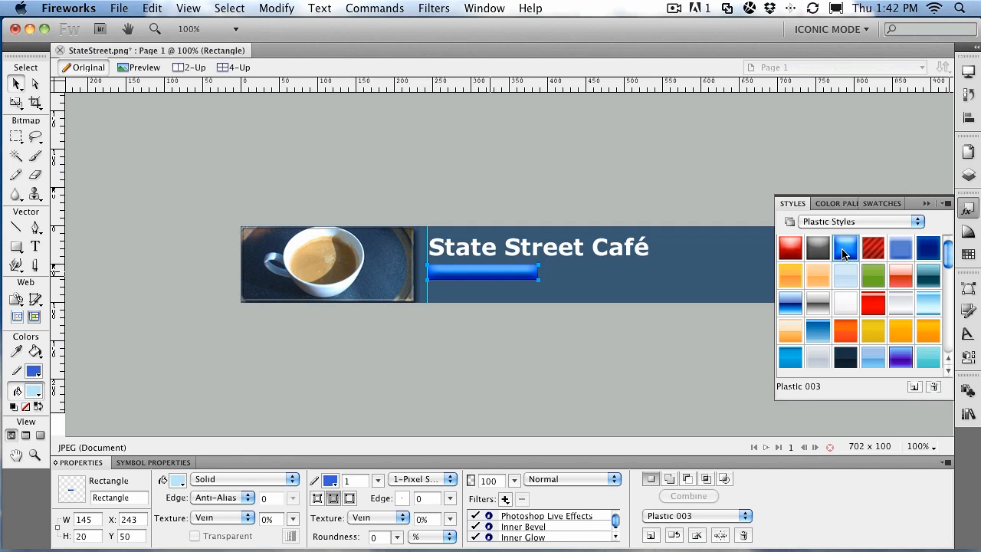
# Try the Plastic 005 style on the rectangle below the title, then replace it with the Plastic 095 style
pyautogui.click(900, 247)
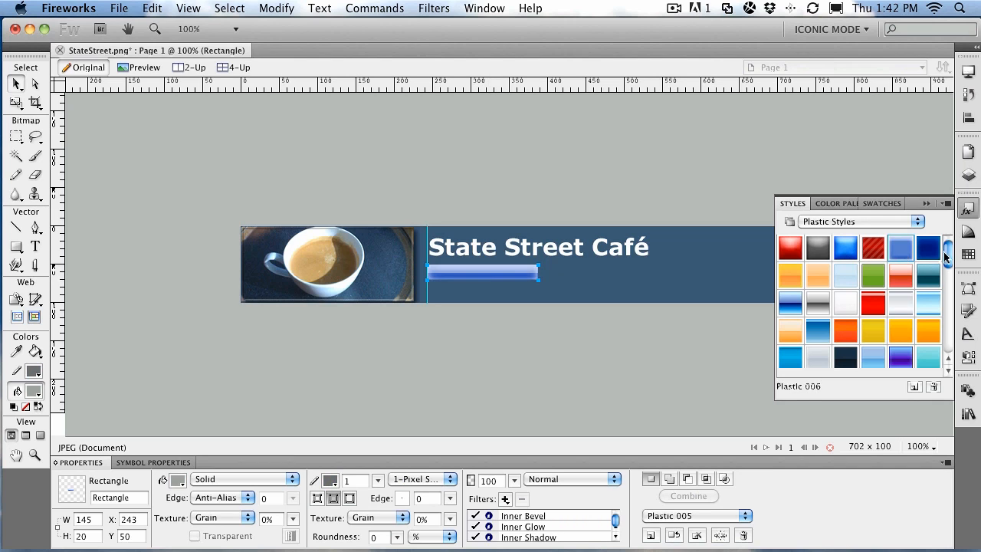
pyautogui.moveTo(949, 254); pyautogui.dragTo(946, 327)
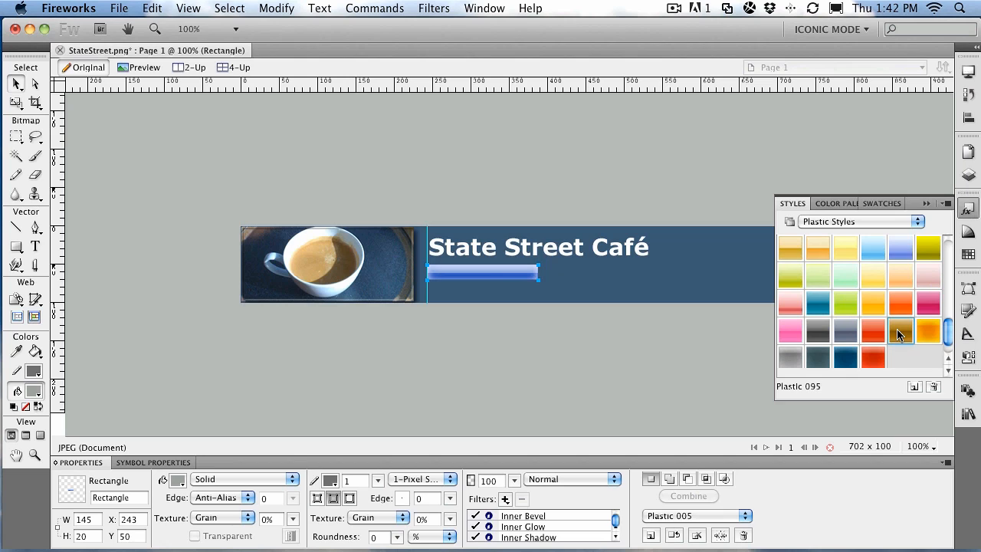
pyautogui.click(896, 328)
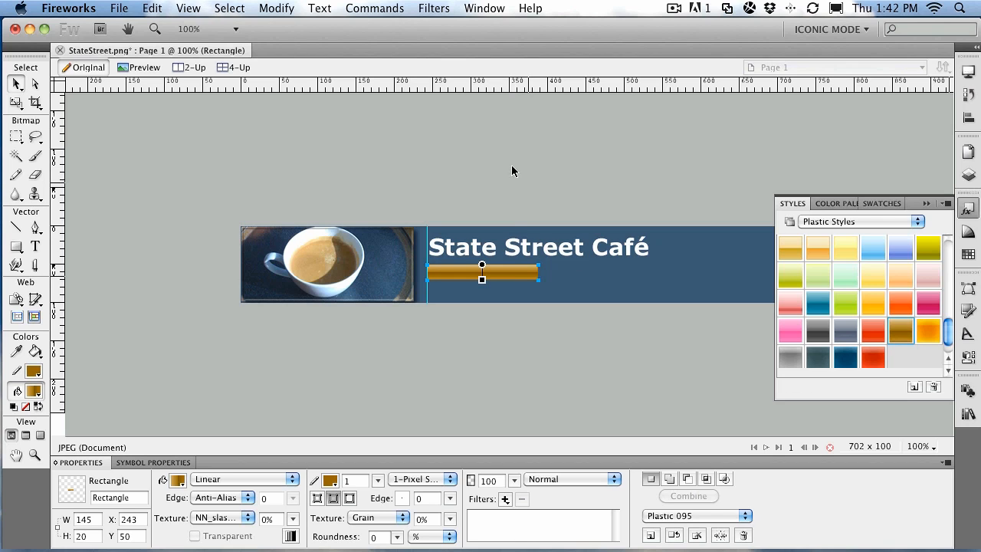
pyautogui.click(472, 186)
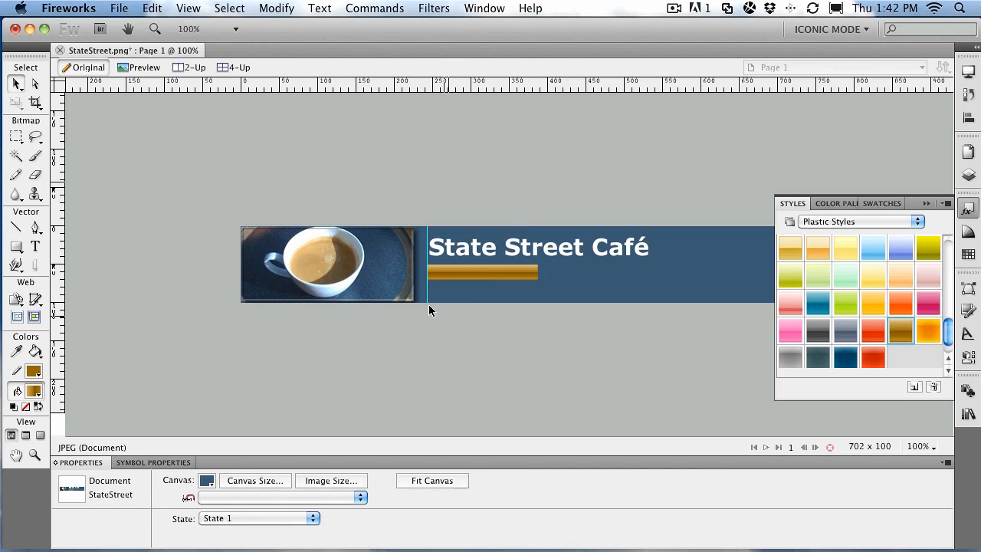
# Convert the gold rectangle below the title to a Button symbol named Nav_btn
pyautogui.click(469, 277)
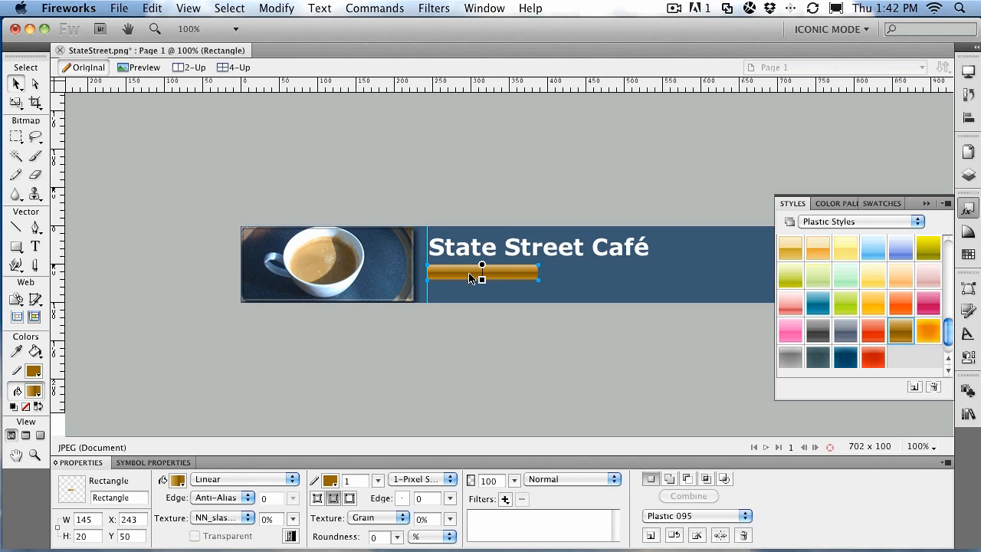
pyautogui.rightClick(469, 274)
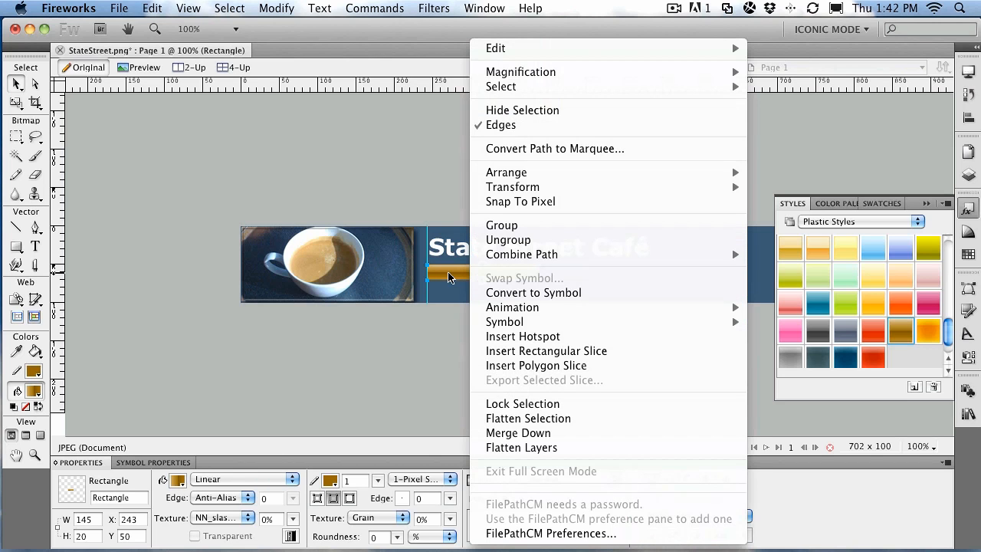
pyautogui.click(525, 292)
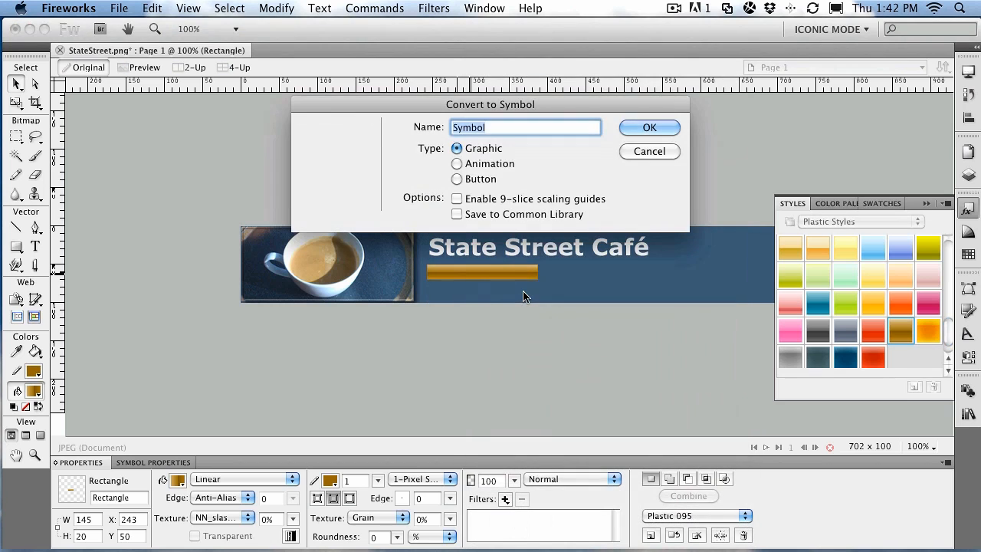
pyautogui.click(456, 179)
pyautogui.write('Nav_b')
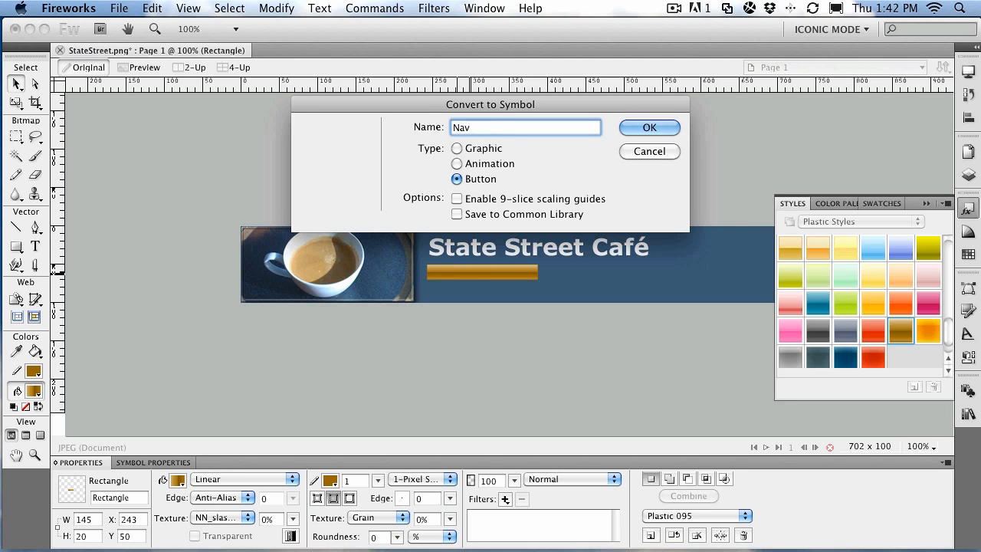
pyautogui.write('tn')
pyautogui.click(644, 128)
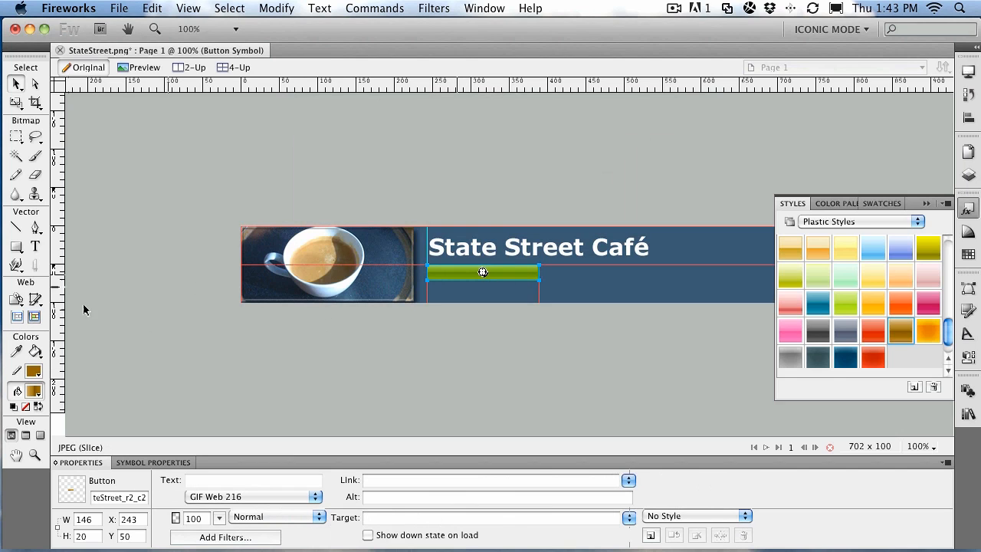
# Hide the slices and open the Nav_btn button symbol for editing in place
pyautogui.click(16, 319)
pyautogui.doubleClick(410, 321)
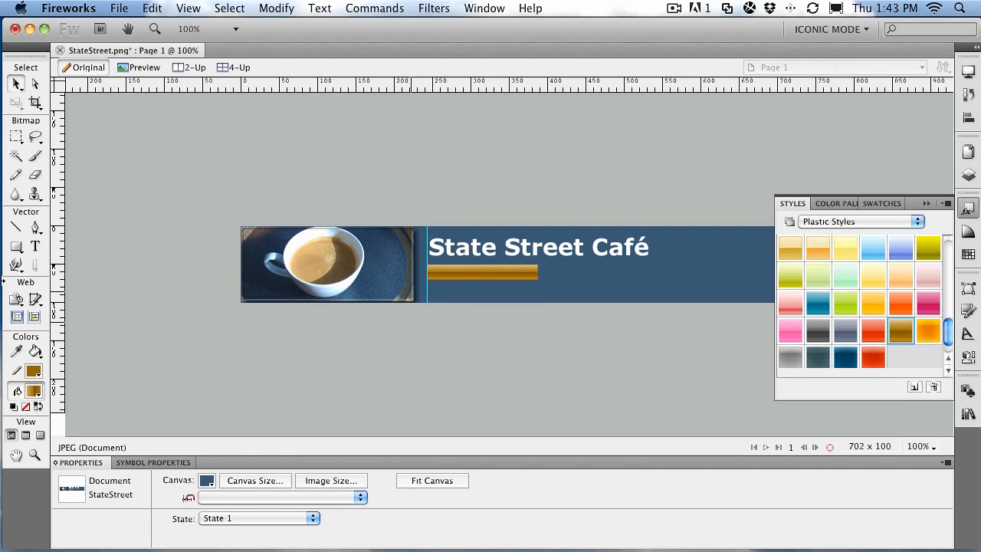
pyautogui.click(474, 271)
pyautogui.click(474, 270)
pyautogui.doubleClick(482, 270)
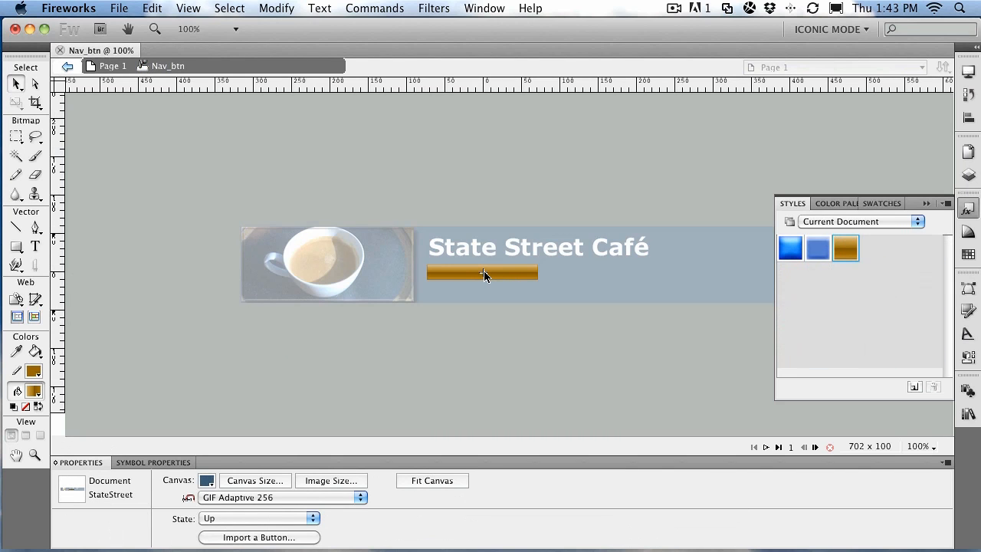
# Add the text "Coffee" on the button in 16-point Georgia Bold and color it black (#000000)
pyautogui.click(34, 247)
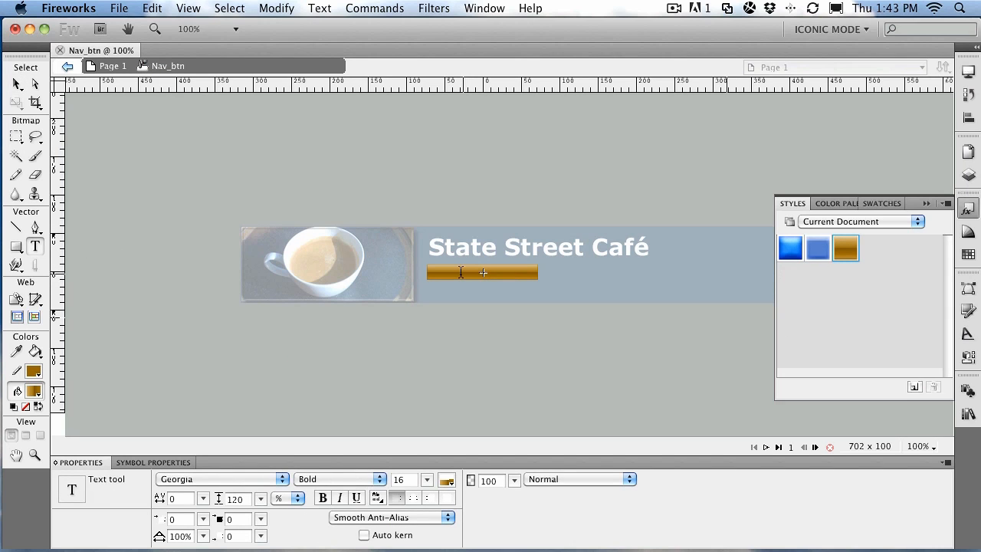
pyautogui.click(461, 272)
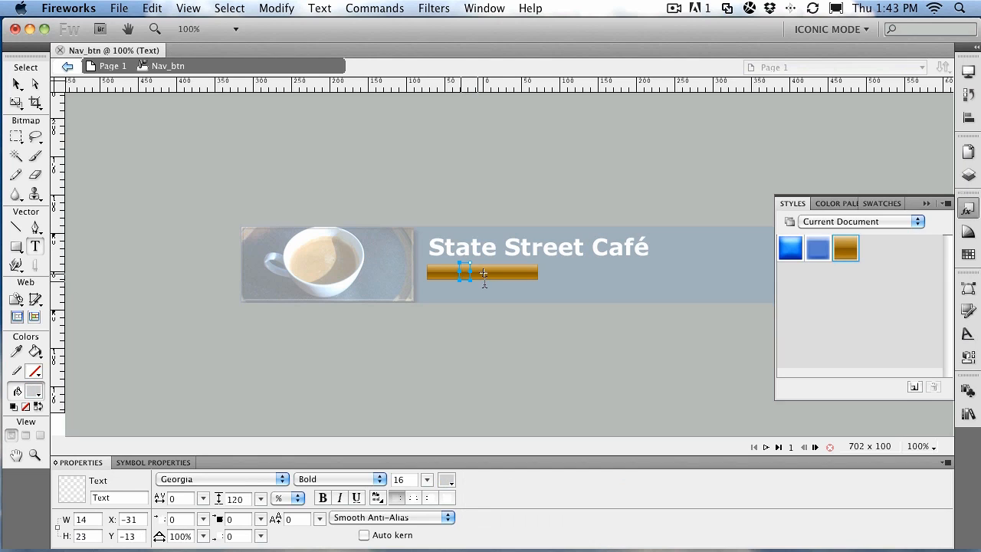
pyautogui.write('Coffee')
pyautogui.moveTo(462, 271); pyautogui.dragTo(509, 270)
pyautogui.click(447, 481)
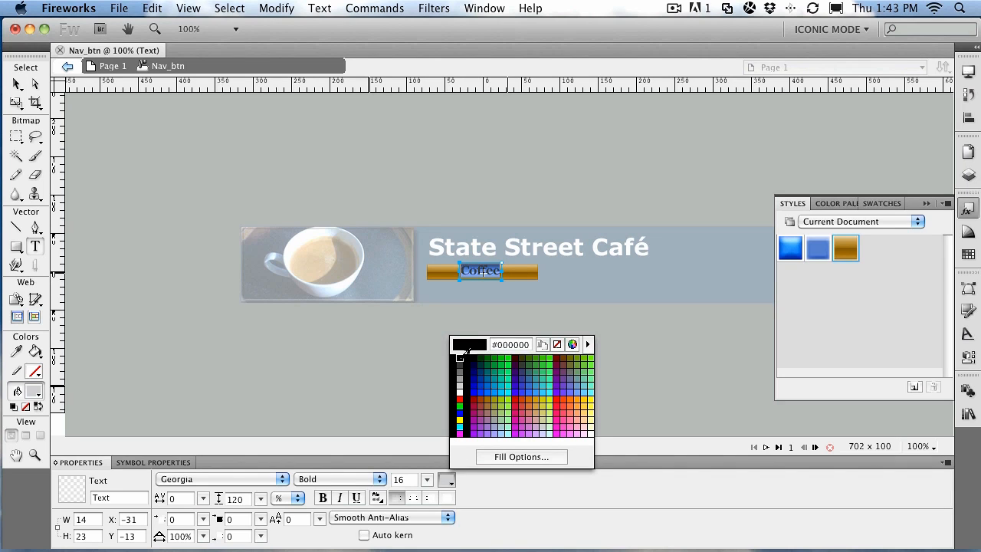
pyautogui.click(460, 356)
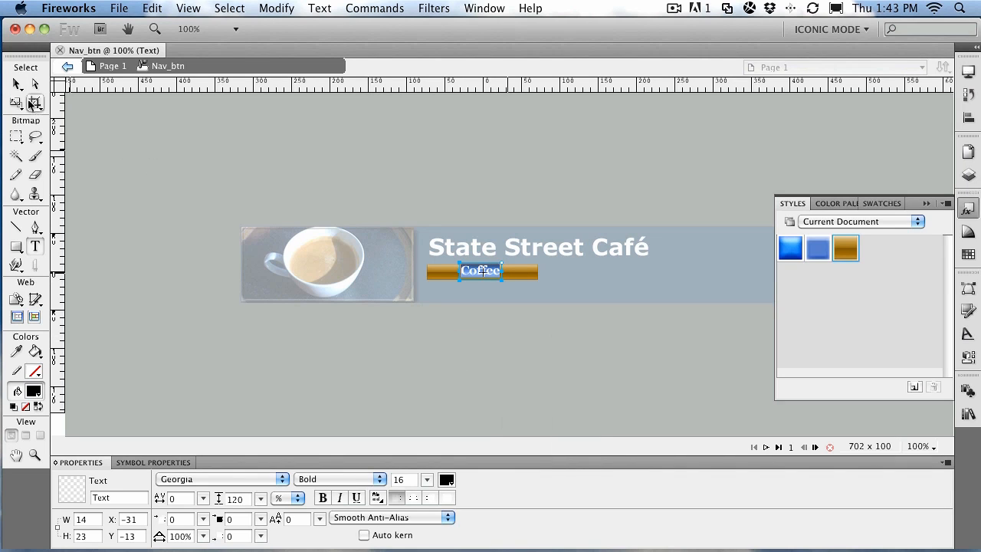
pyautogui.click(15, 84)
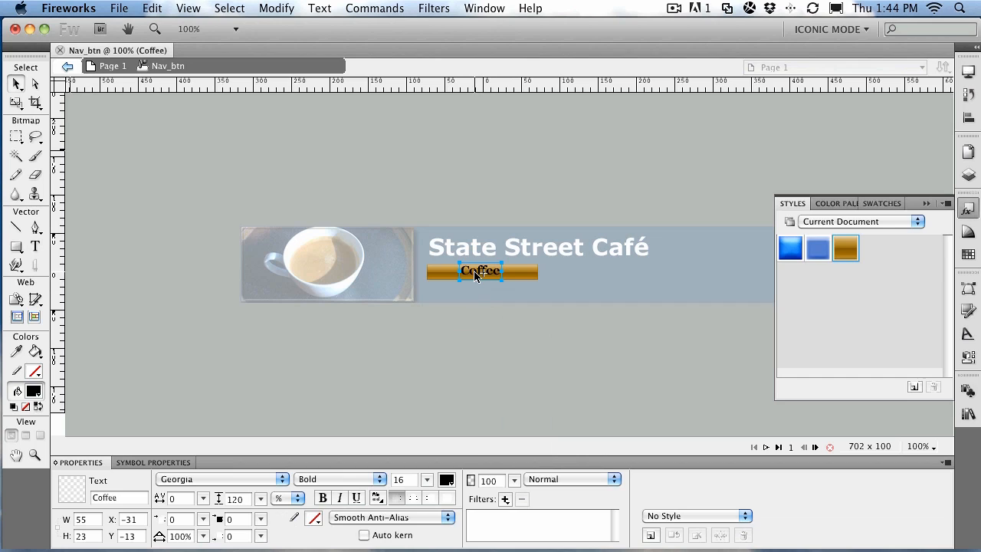
# Center the Coffee text and the button rectangle on each other both horizontally and vertically
pyautogui.keyDown('shift'); pyautogui.click(521, 276); pyautogui.keyUp('shift')
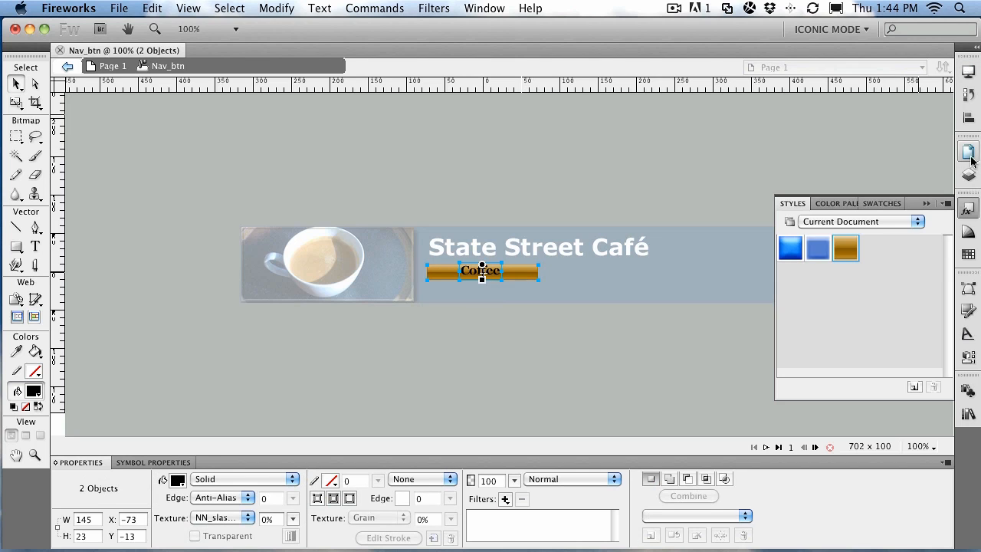
pyautogui.click(967, 117)
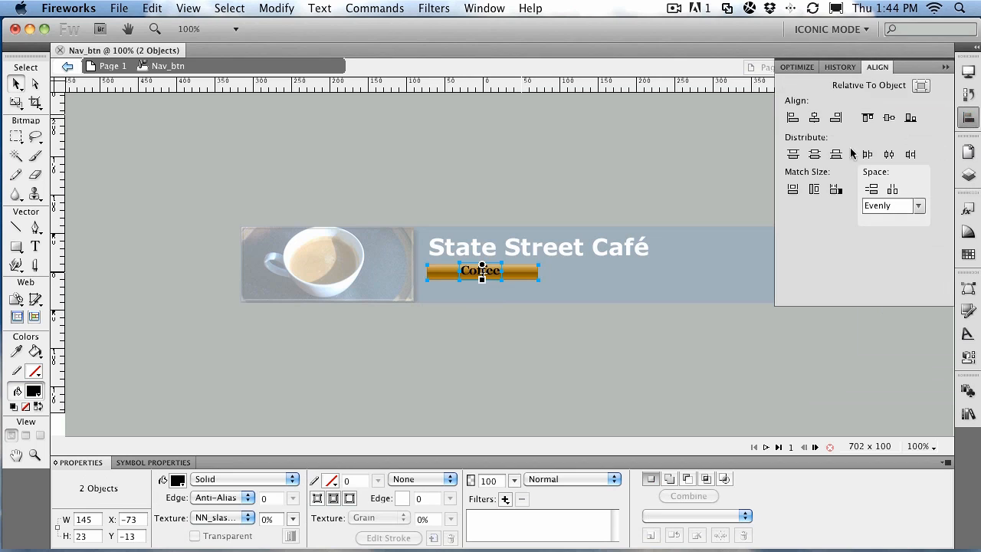
pyautogui.click(816, 123)
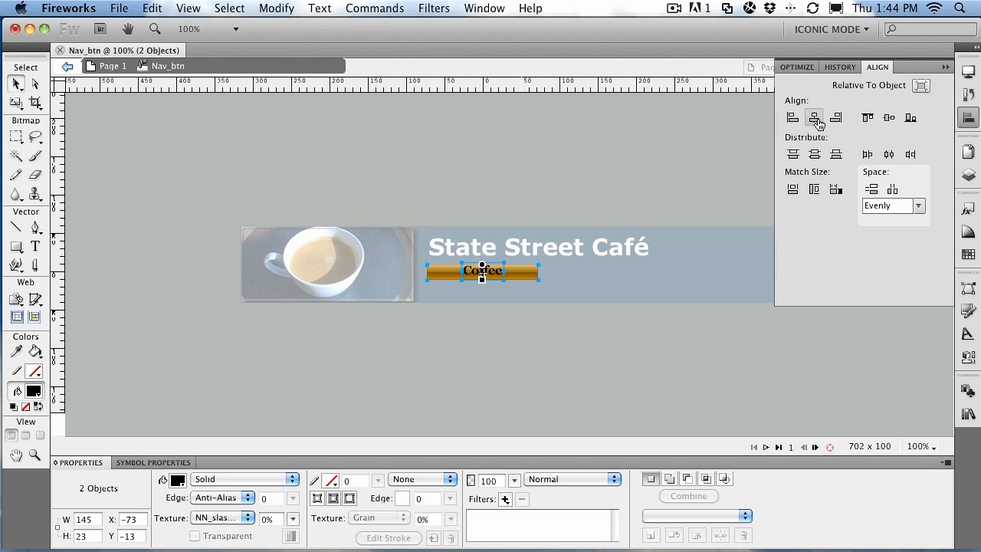
pyautogui.click(888, 122)
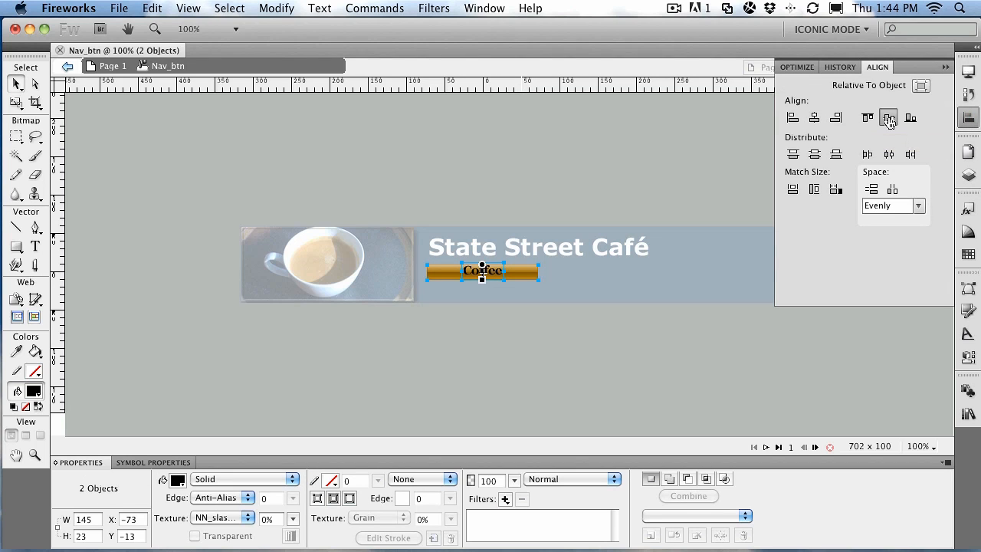
pyautogui.click(793, 189)
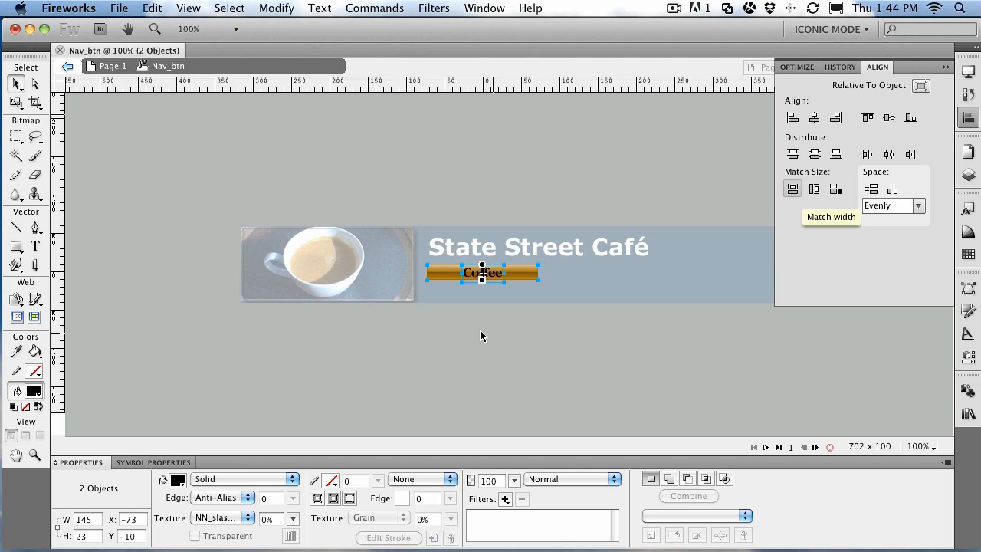
pyautogui.click(480, 334)
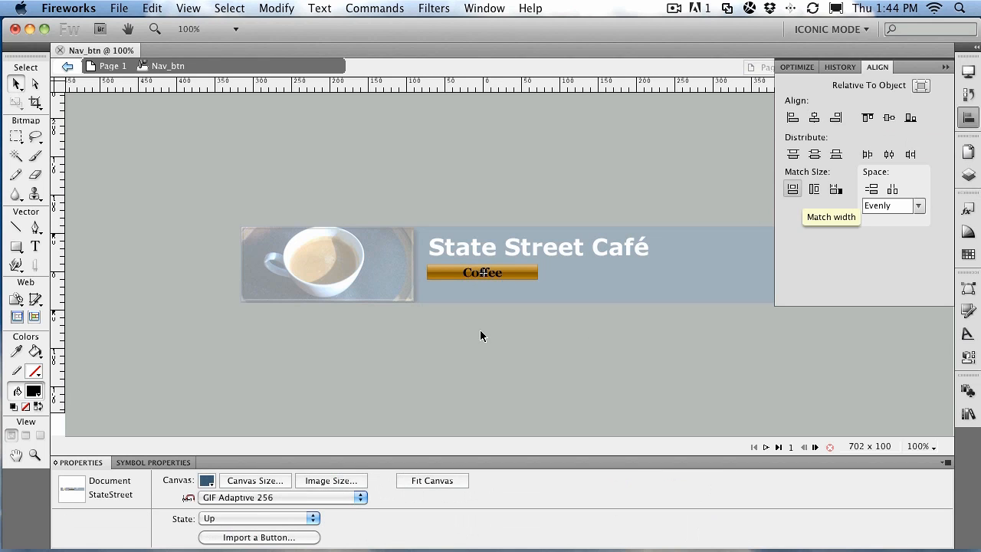
# Leave the Nav_btn symbol and return to Page 1
pyautogui.click(484, 273)
pyautogui.click(527, 276)
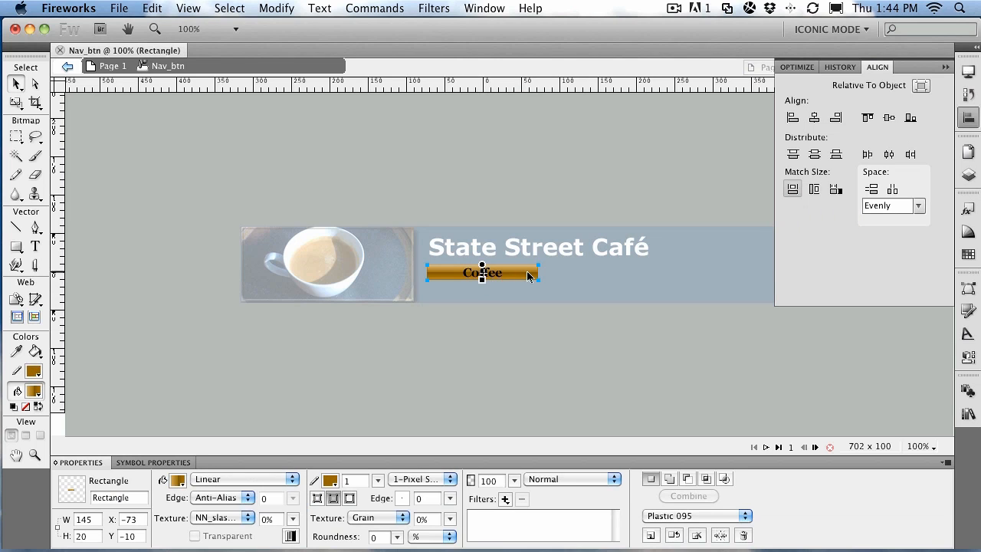
pyautogui.click(113, 67)
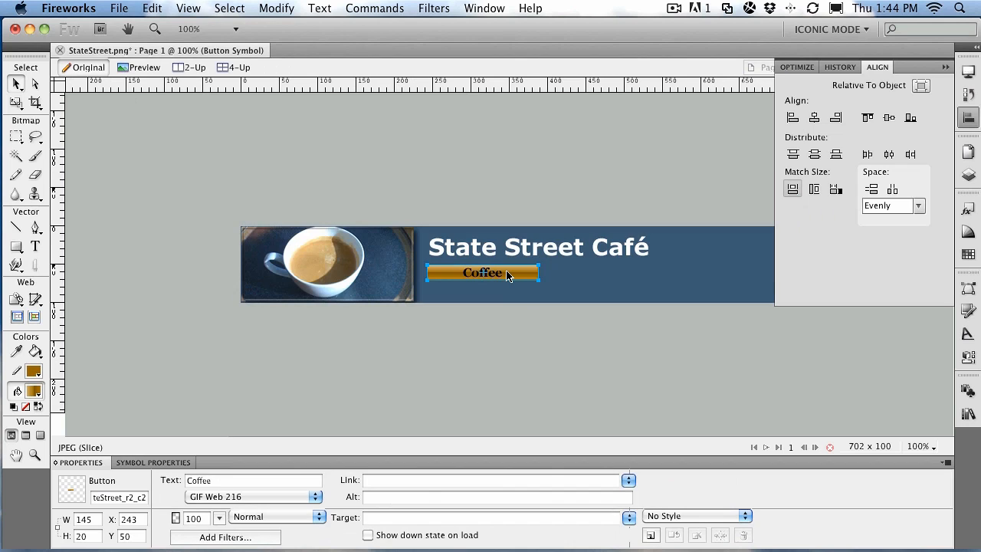
# Reopen the Nav_btn symbol, switch to its Over state and copy the Up graphic into it
pyautogui.doubleClick(506, 275)
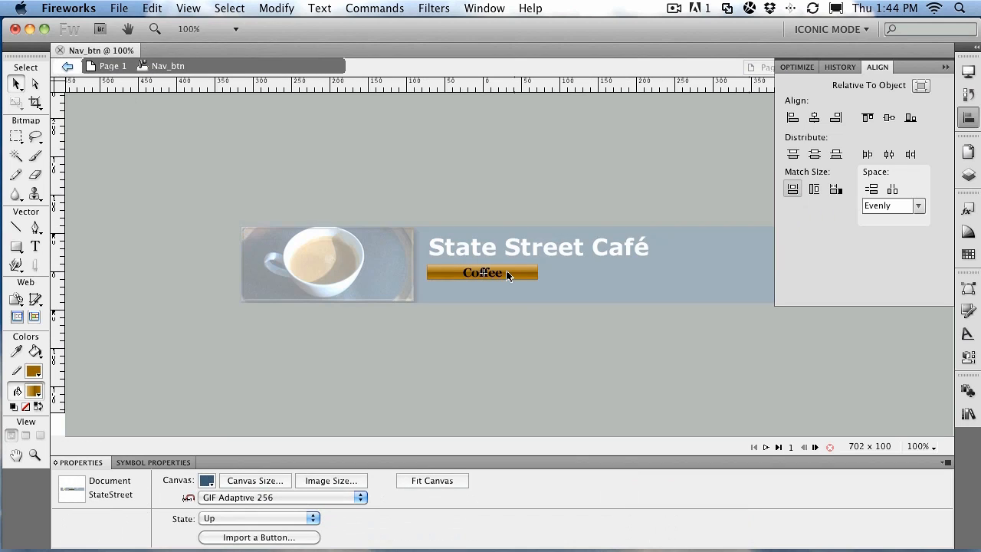
pyautogui.click(257, 520)
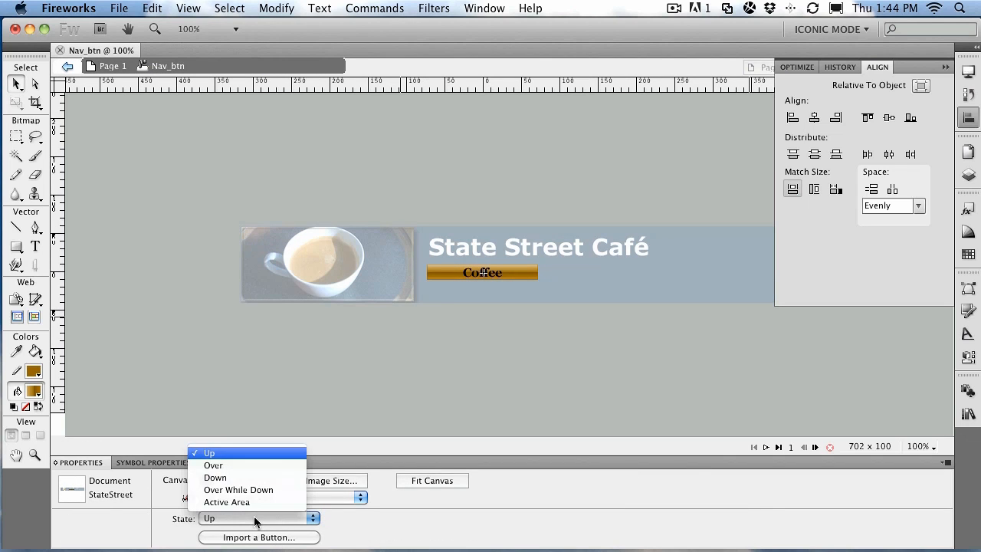
pyautogui.click(248, 461)
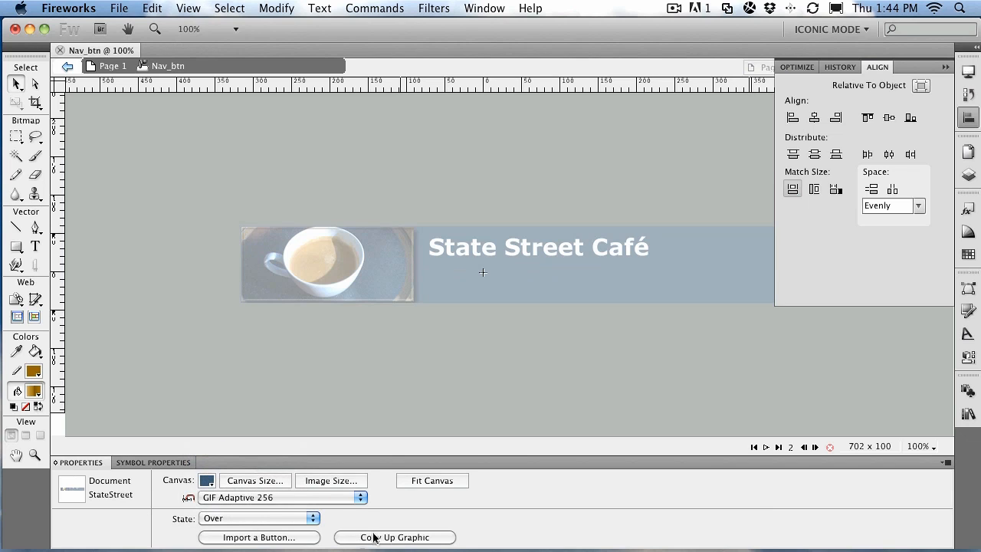
pyautogui.click(396, 538)
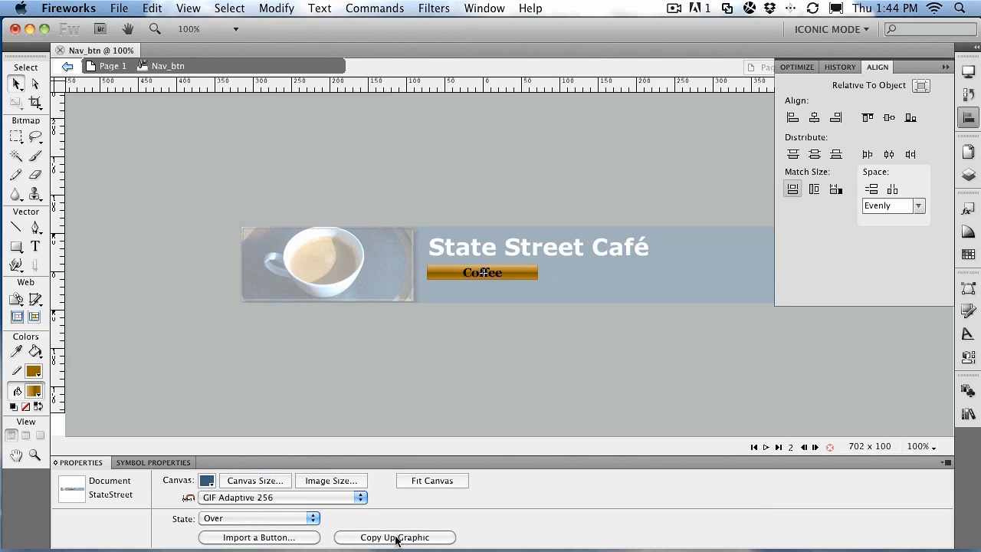
# Change the Coffee text color to light gray in the button's Over state
pyautogui.click(479, 270)
pyautogui.click(505, 297)
pyautogui.click(477, 313)
pyautogui.click(477, 277)
pyautogui.doubleClick(474, 275)
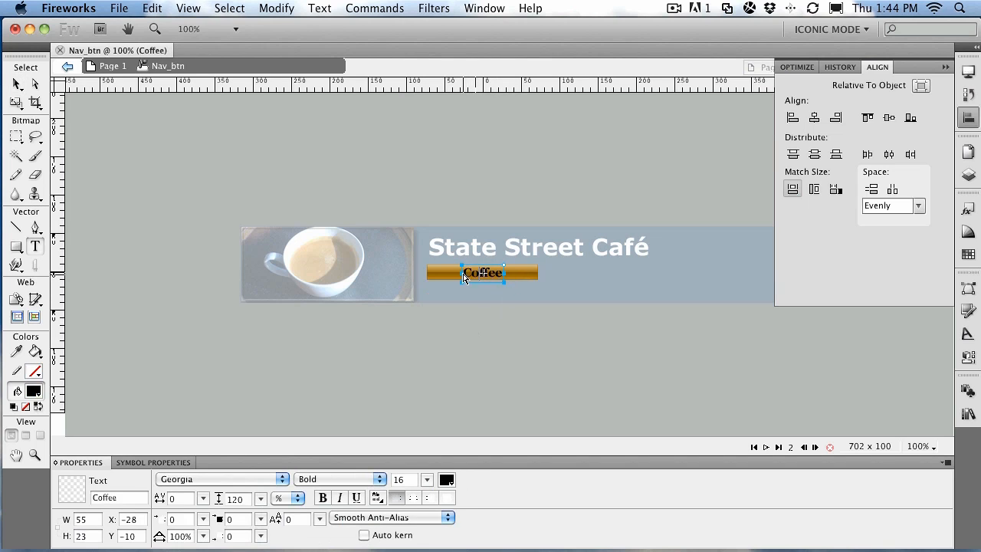
pyautogui.moveTo(464, 272); pyautogui.dragTo(500, 273)
pyautogui.click(446, 479)
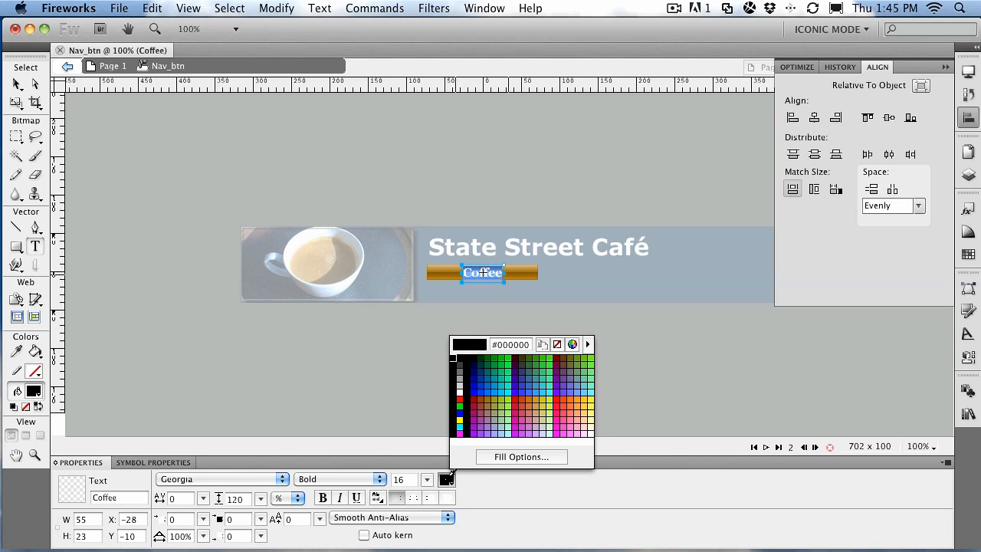
pyautogui.click(460, 383)
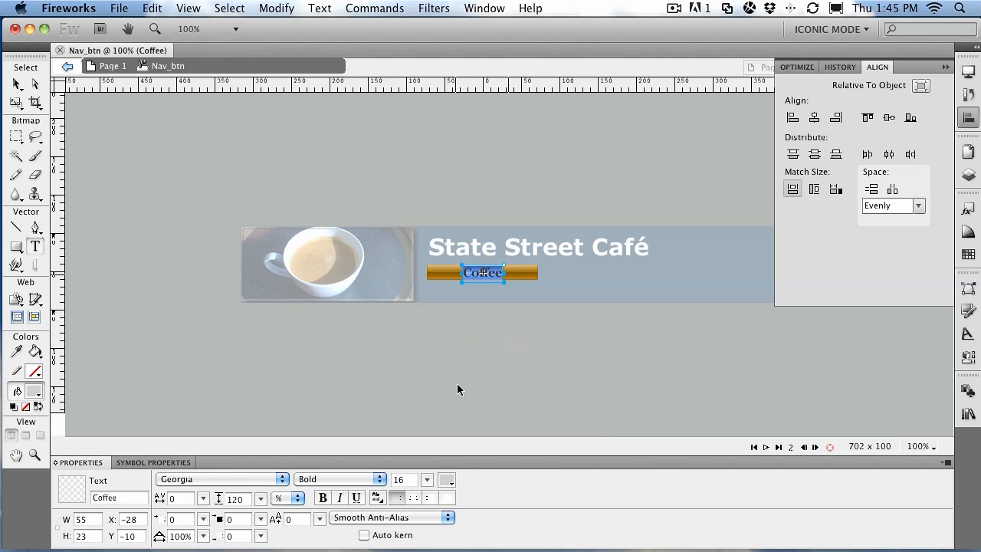
pyautogui.click(16, 84)
# Reverse the linear gradient fill of the button rectangle in the Over state
pyautogui.click(519, 271)
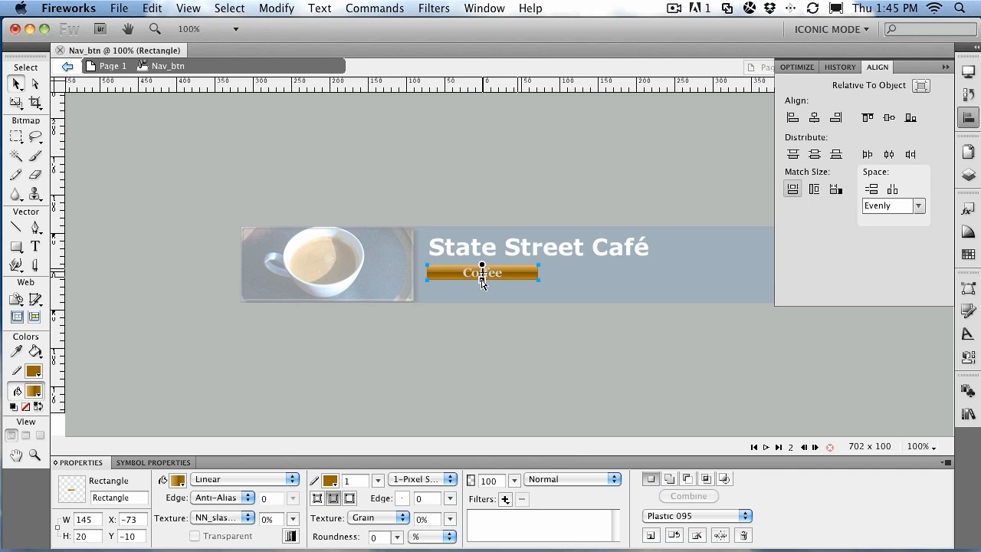
pyautogui.click(176, 479)
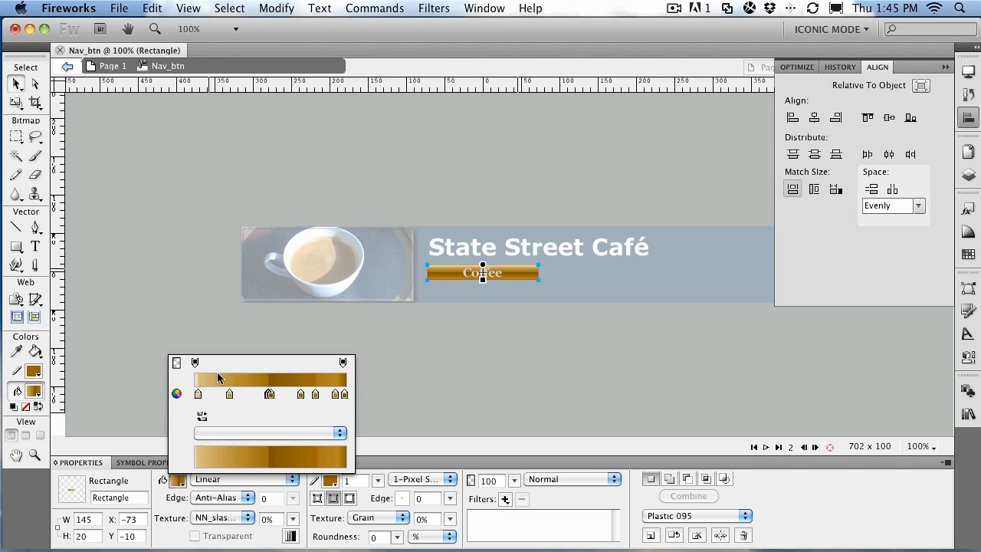
pyautogui.click(202, 418)
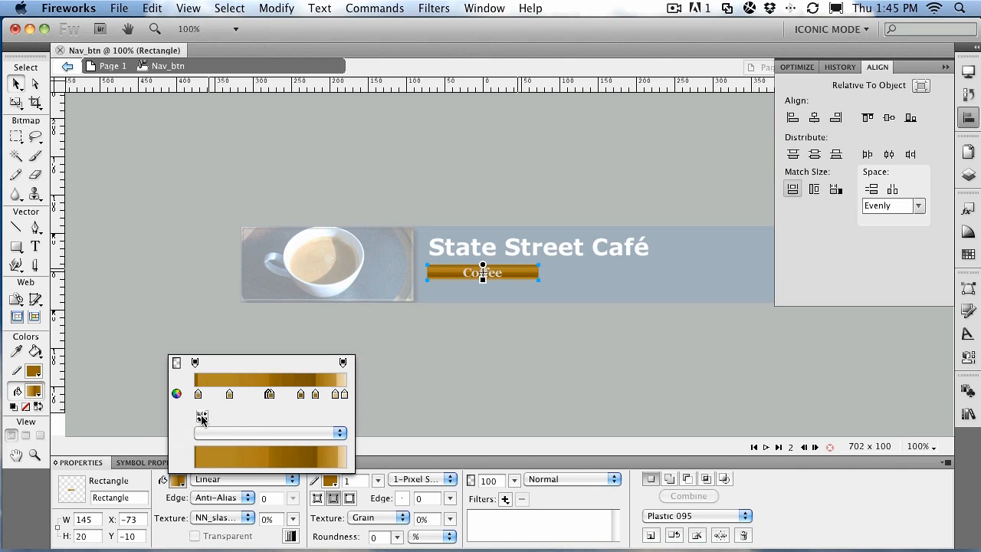
pyautogui.click(414, 391)
pyautogui.click(415, 391)
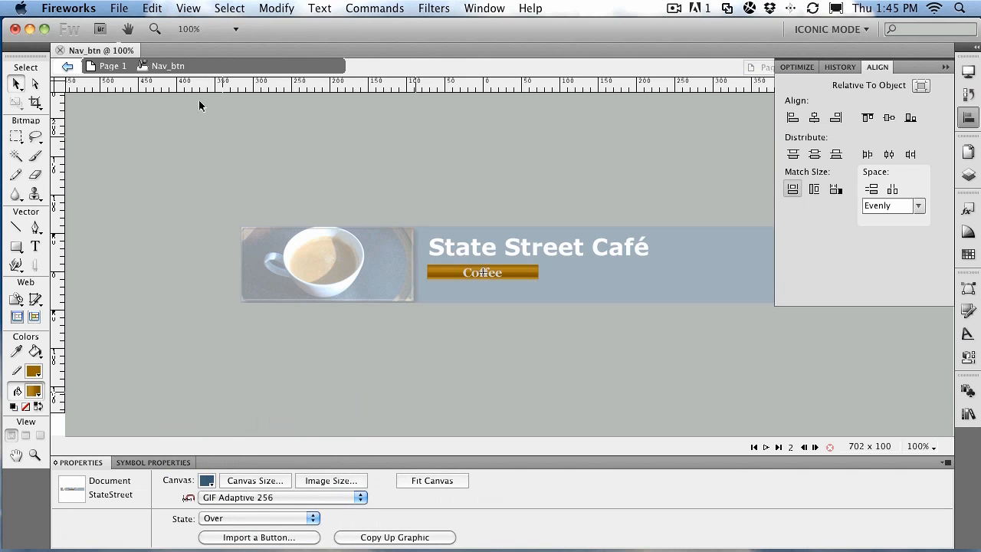
# Return from the Nav_btn symbol to Page 1, test the Coffee button's rollover in the preview and go back to the original view
pyautogui.click(113, 66)
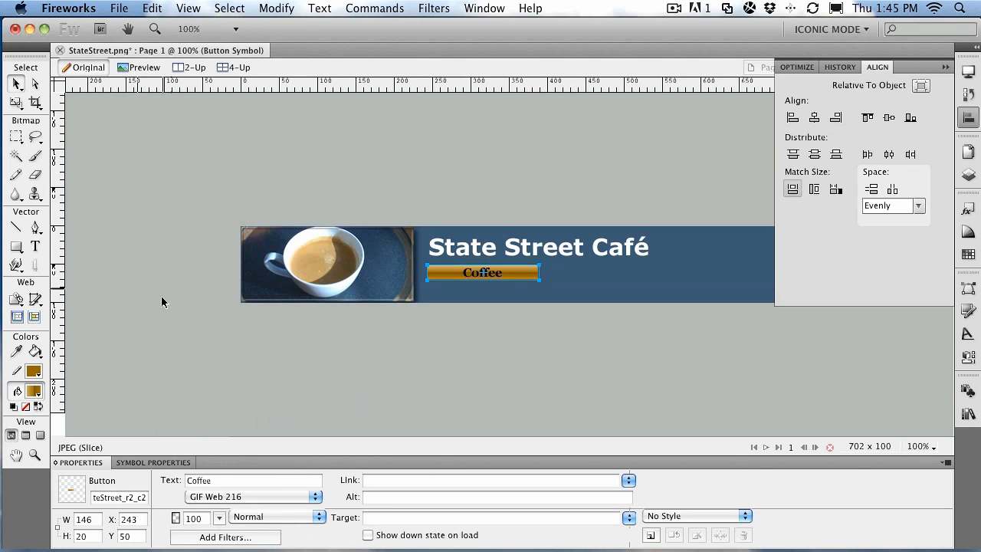
pyautogui.click(380, 363)
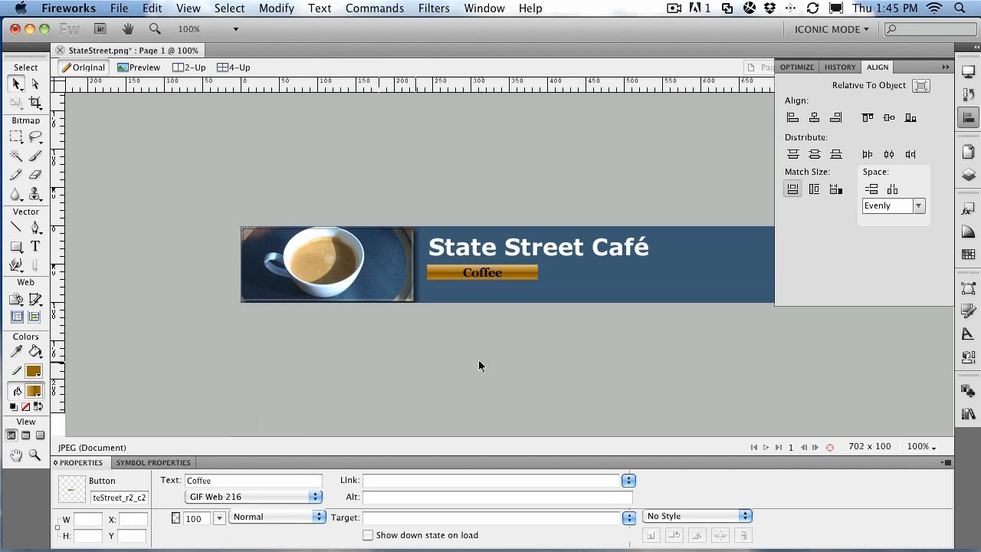
pyautogui.click(137, 67)
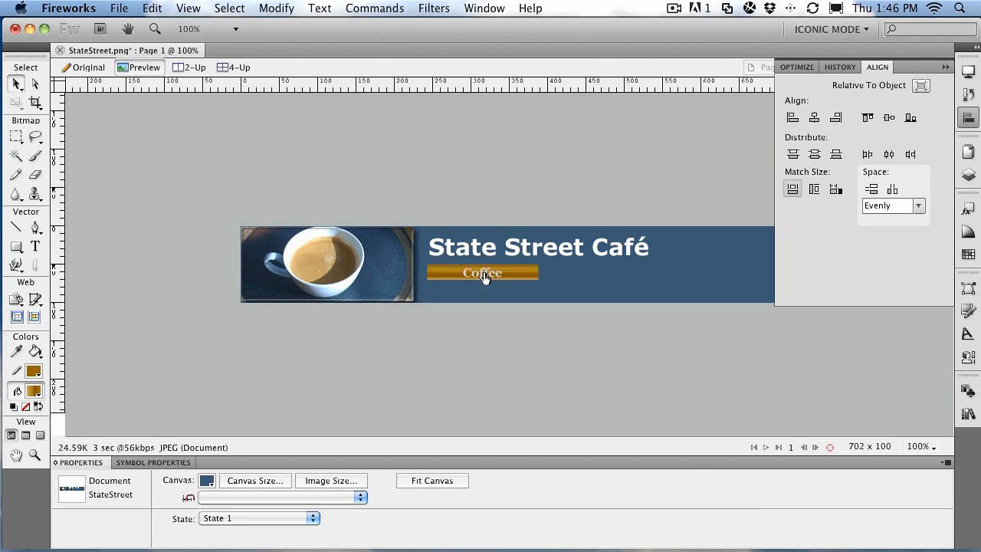
pyautogui.click(91, 69)
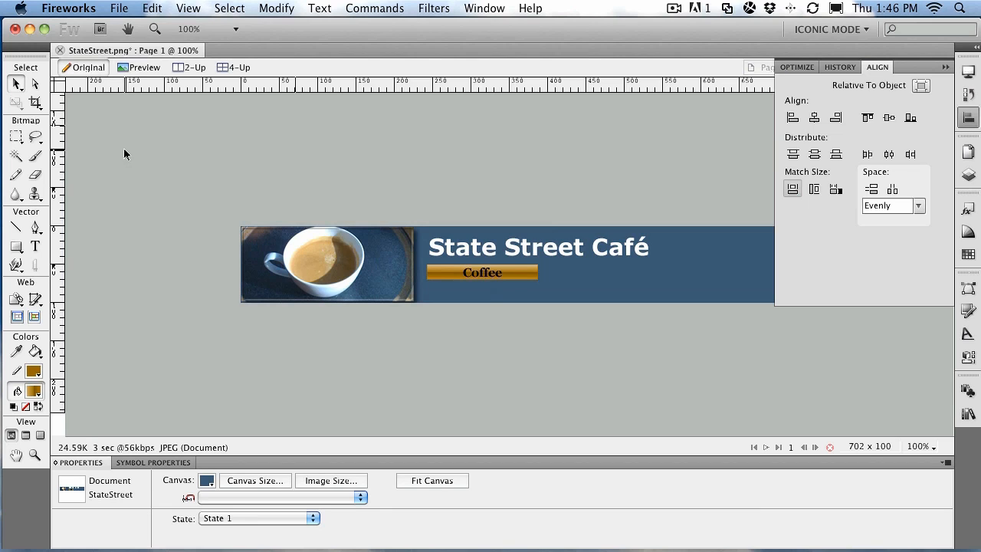
# Duplicate the Coffee button beside the original and nudge the copy to X 387 so the two buttons adjoin
pyautogui.click(464, 275)
pyautogui.click(464, 275)
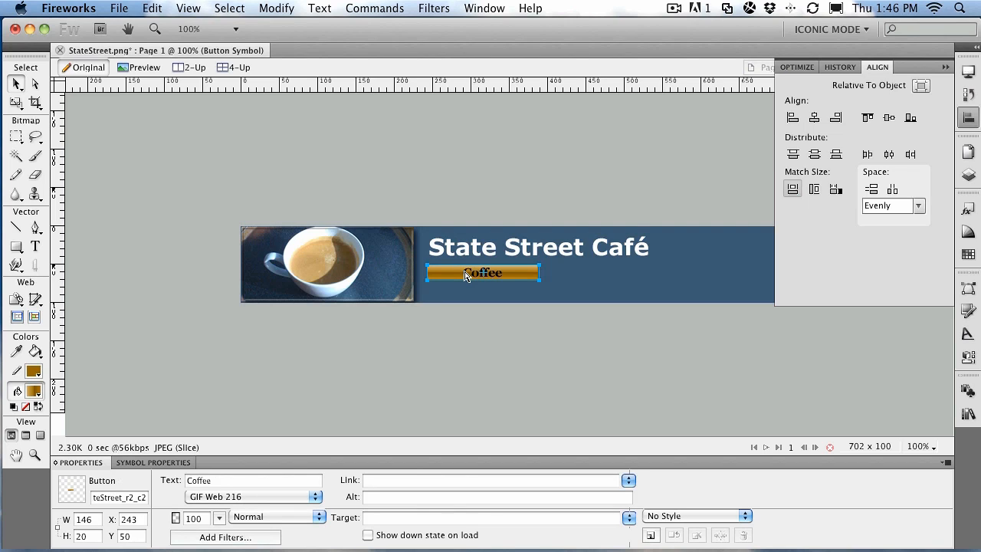
pyautogui.moveTo(464, 276); pyautogui.dragTo(582, 279)
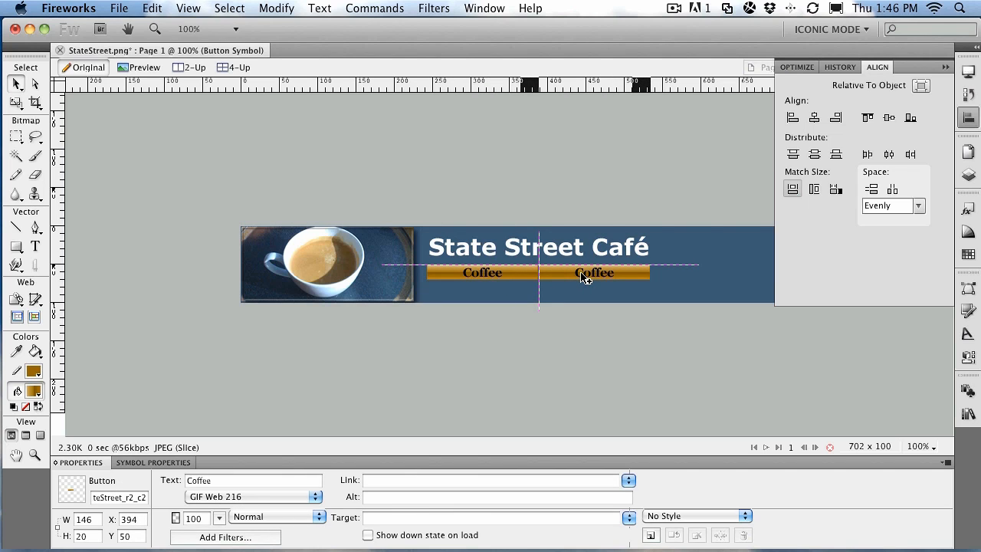
pyautogui.moveTo(582, 278); pyautogui.dragTo(581, 277)
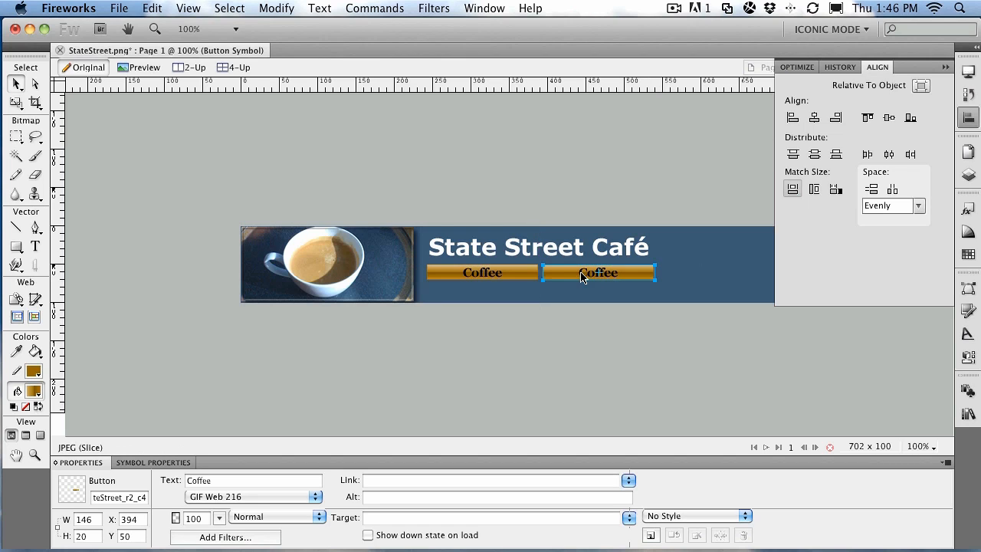
pyautogui.press('Left')
pyautogui.press('Left')
pyautogui.press('Left')
pyautogui.press('Left')
pyautogui.press('Left')
pyautogui.press('Left')
pyautogui.press('Left')
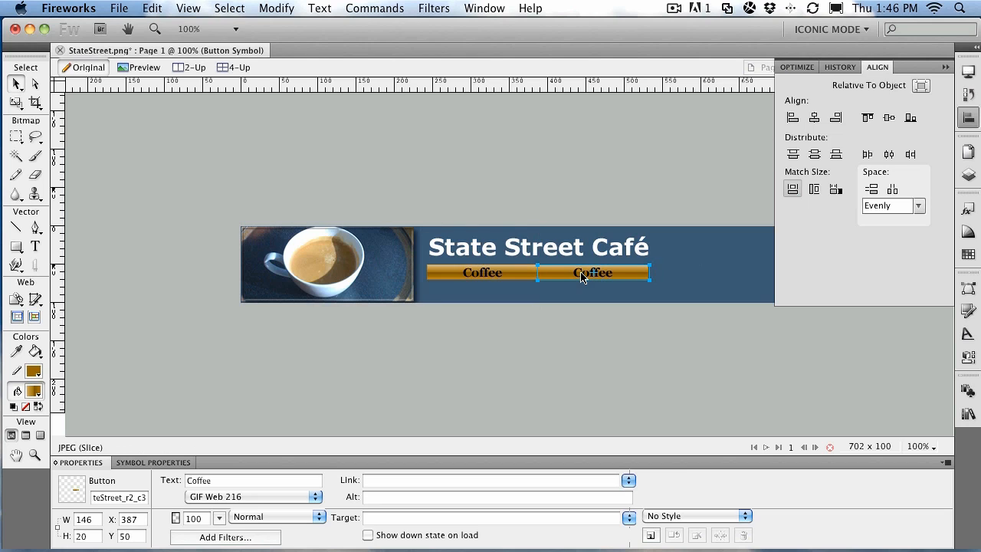
# Duplicate the second button to its right at X 533 to make a third adjoining button
pyautogui.moveTo(580, 277); pyautogui.dragTo(697, 277)
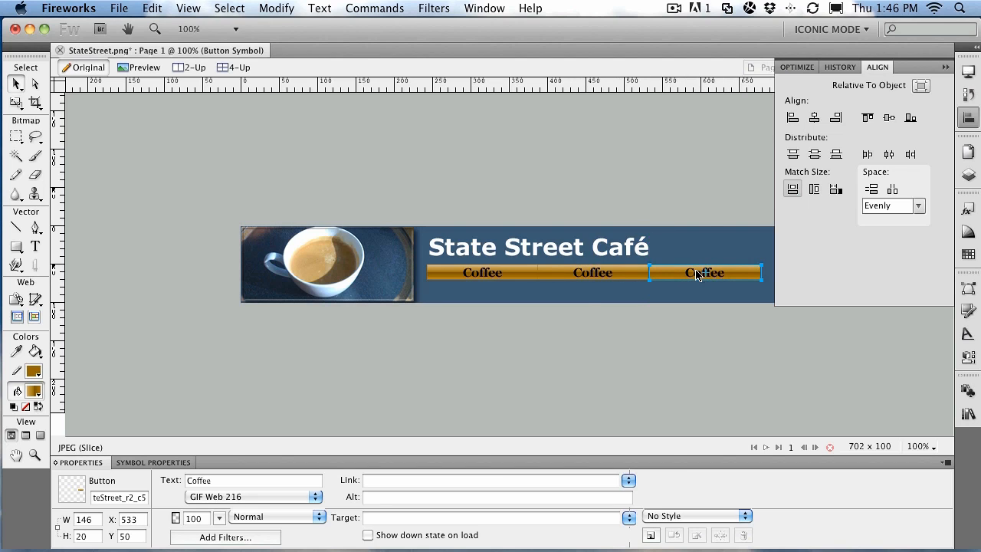
pyautogui.click(582, 278)
pyautogui.click(578, 302)
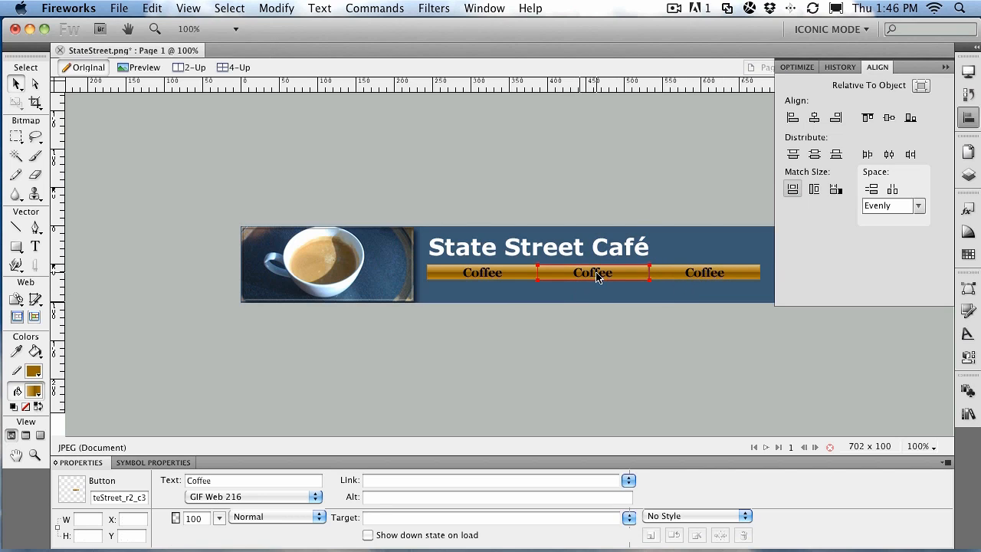
pyautogui.click(597, 277)
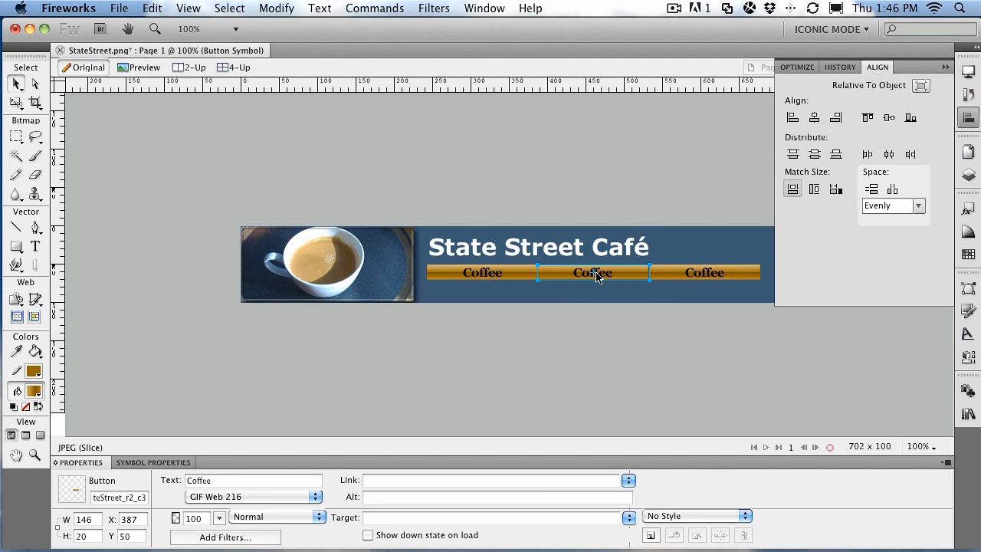
pyautogui.doubleClick(597, 277)
pyautogui.click(597, 277)
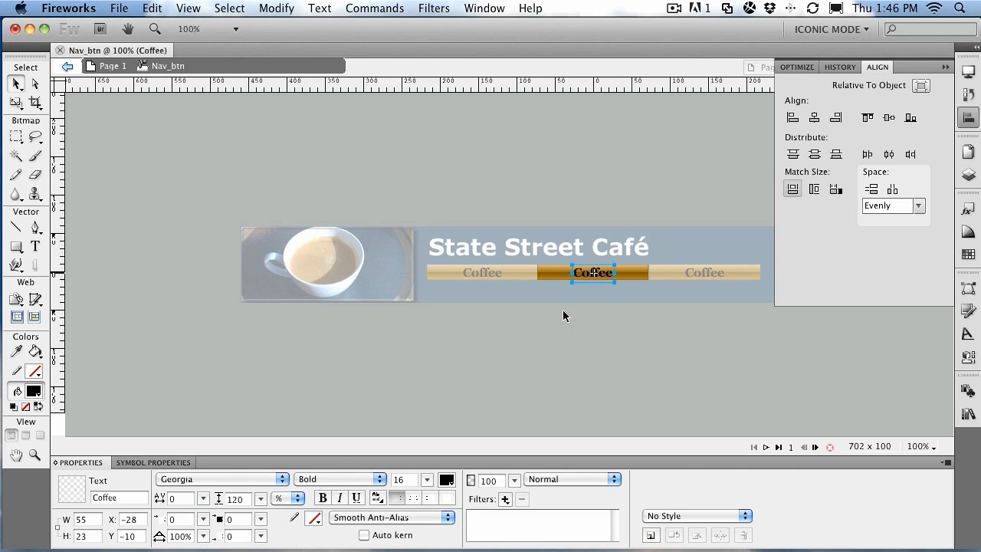
pyautogui.click(111, 66)
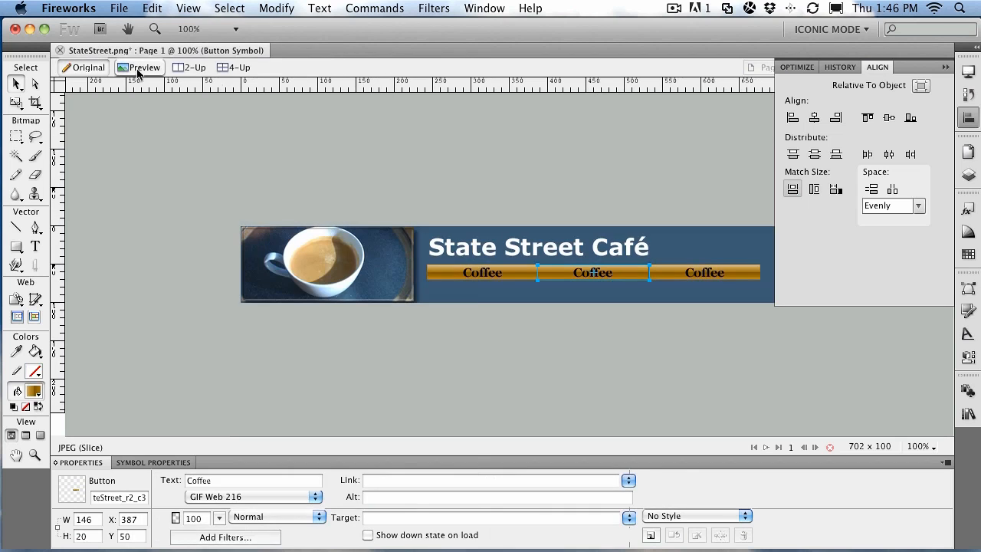
# Change the middle button instance's text to Desserts
pyautogui.click(614, 281)
pyautogui.click(601, 275)
pyautogui.doubleClick(215, 480)
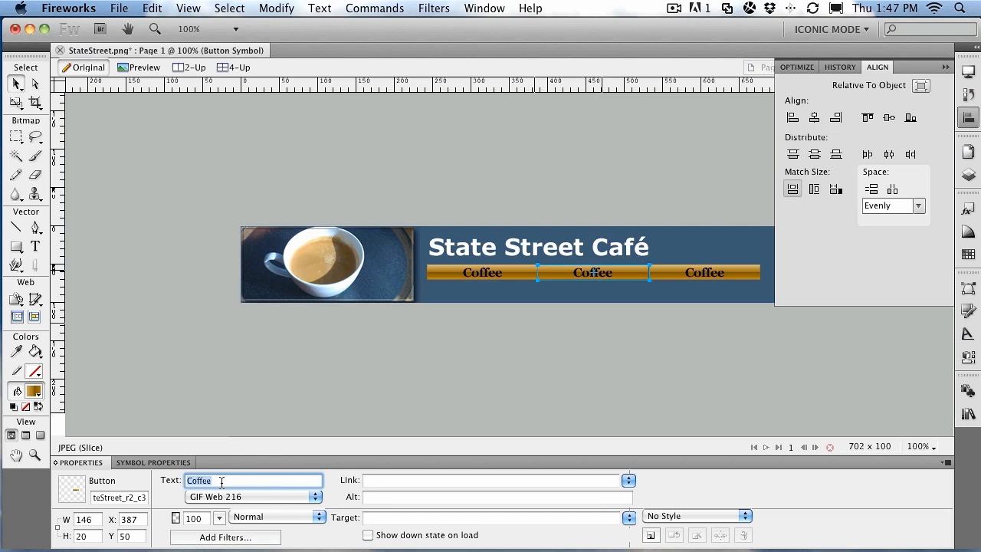
pyautogui.write('Desserts')
pyautogui.click(622, 323)
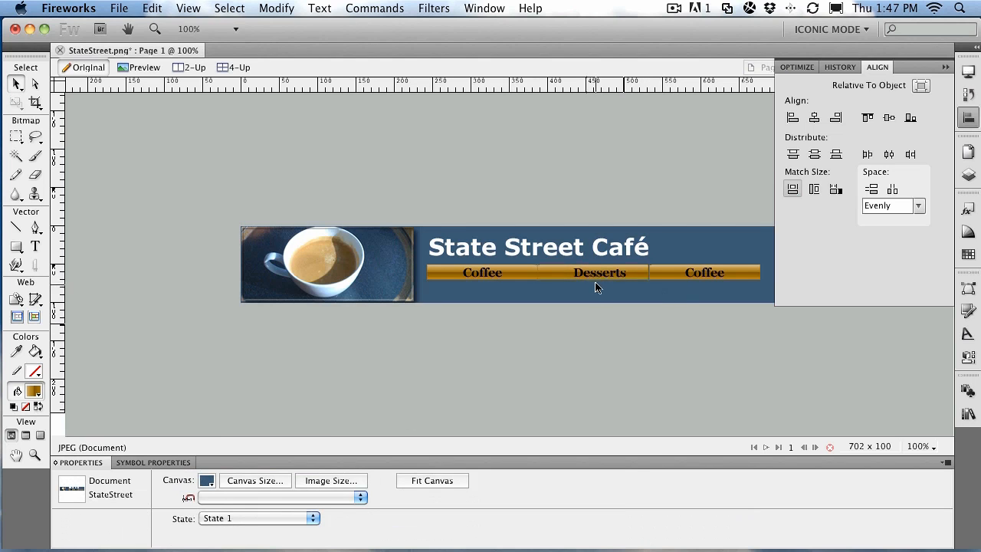
# Change the third button instance's text to Locations
pyautogui.click(721, 278)
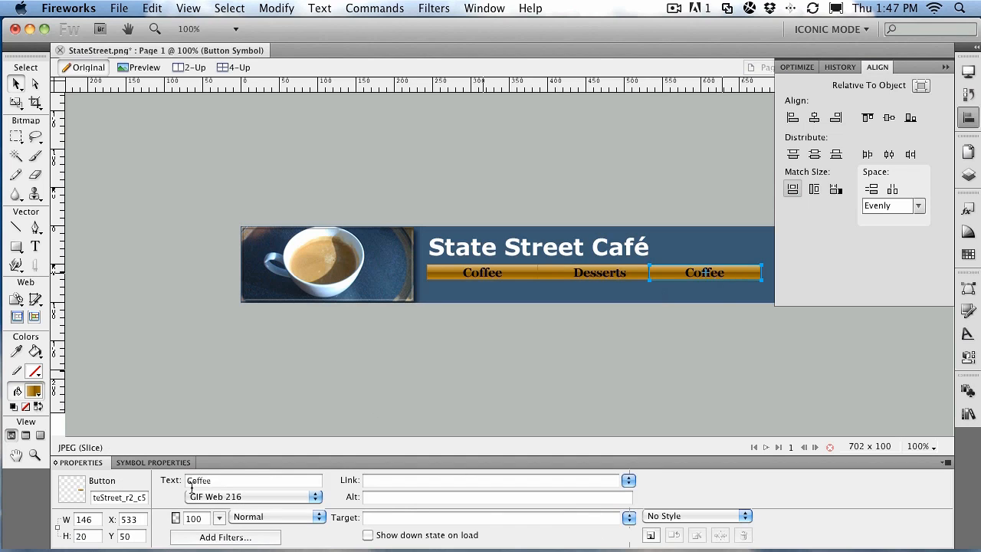
pyautogui.doubleClick(197, 481)
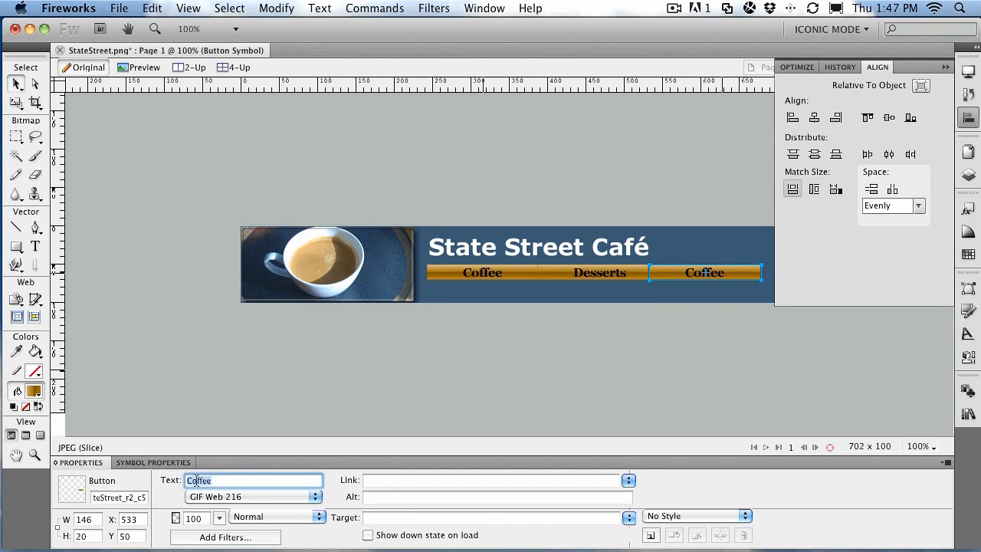
pyautogui.write('Local')
pyautogui.write('ions')
pyautogui.press('Return')
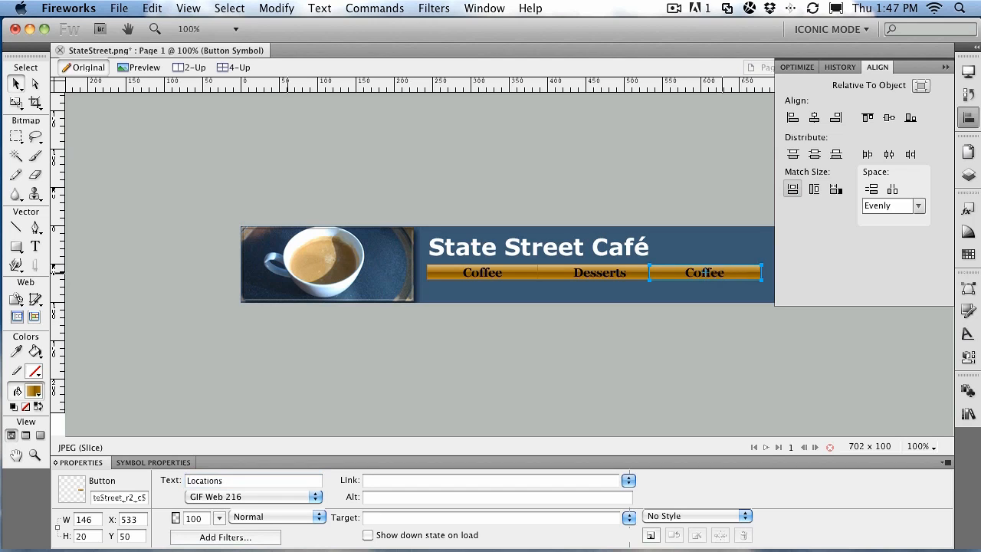
pyautogui.doubleClick(481, 346)
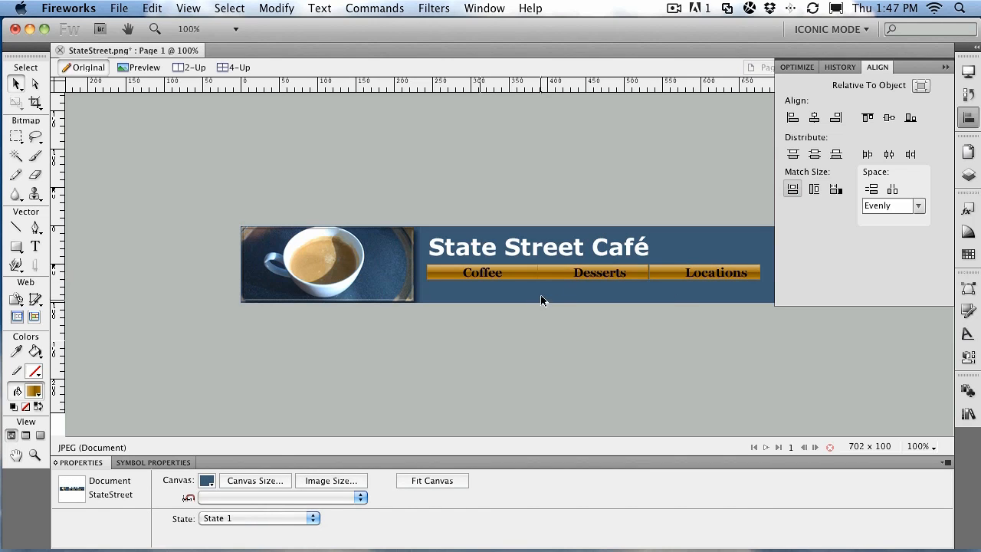
# Nudge the Locations button one pixel left against Desserts and test the button rollovers in the preview
pyautogui.click(672, 278)
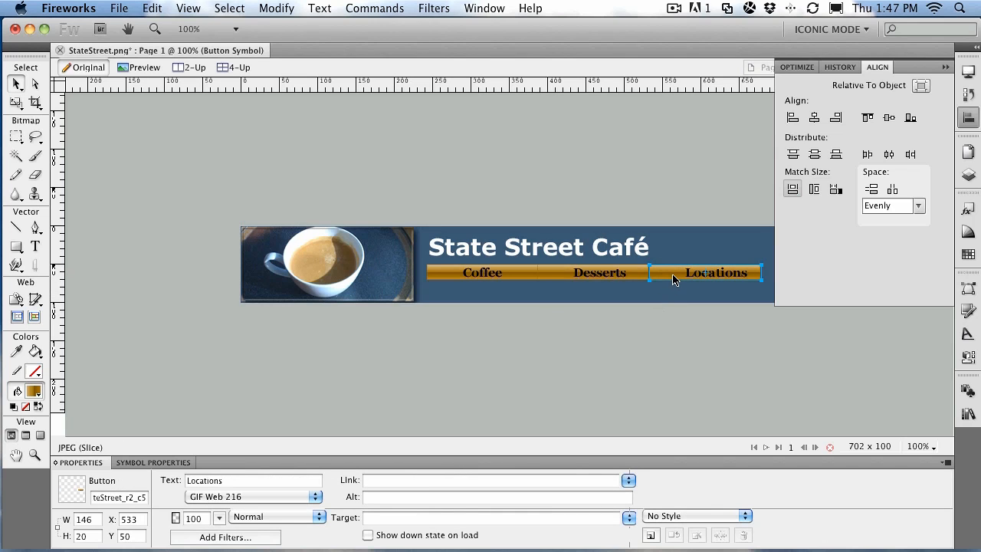
pyautogui.press('Left')
pyautogui.click(591, 297)
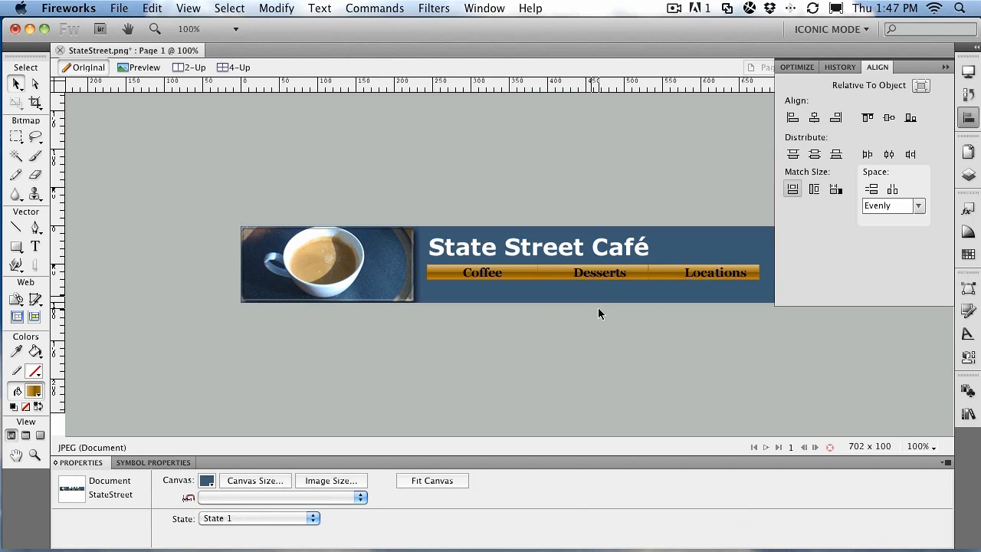
pyautogui.click(152, 71)
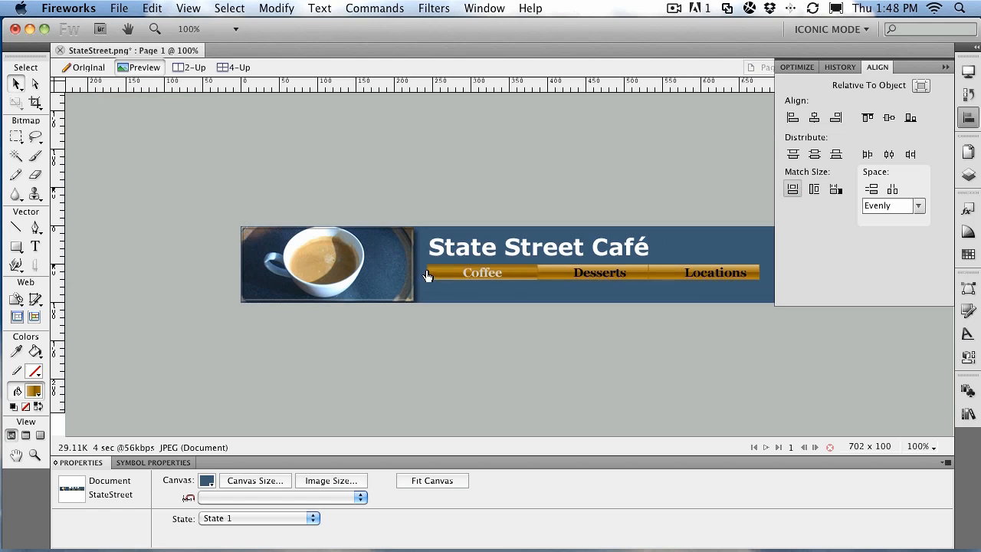
pyautogui.click(86, 67)
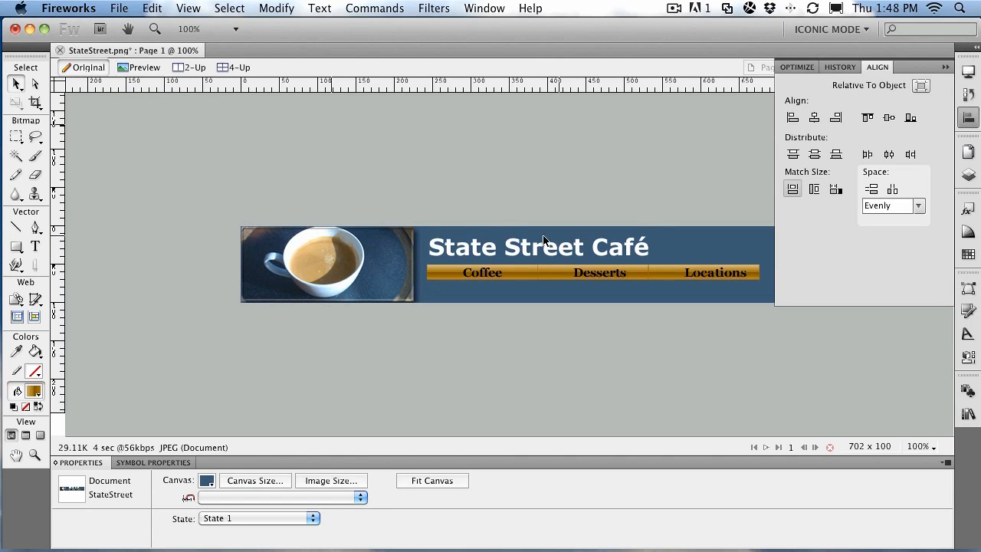
# Show the Nav_btn symbol in the document's library and inspect its Desserts instance on the banner
pyautogui.click(945, 68)
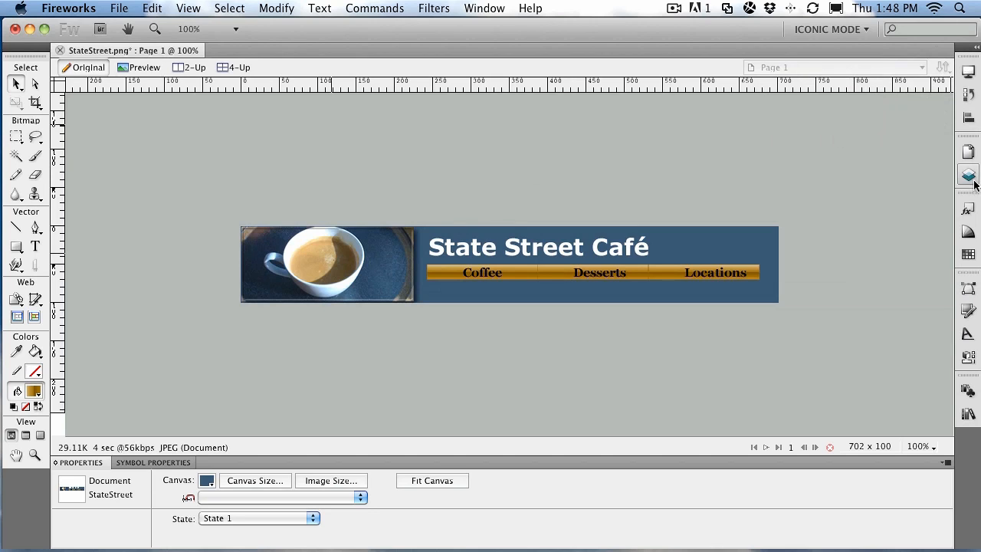
pyautogui.click(969, 208)
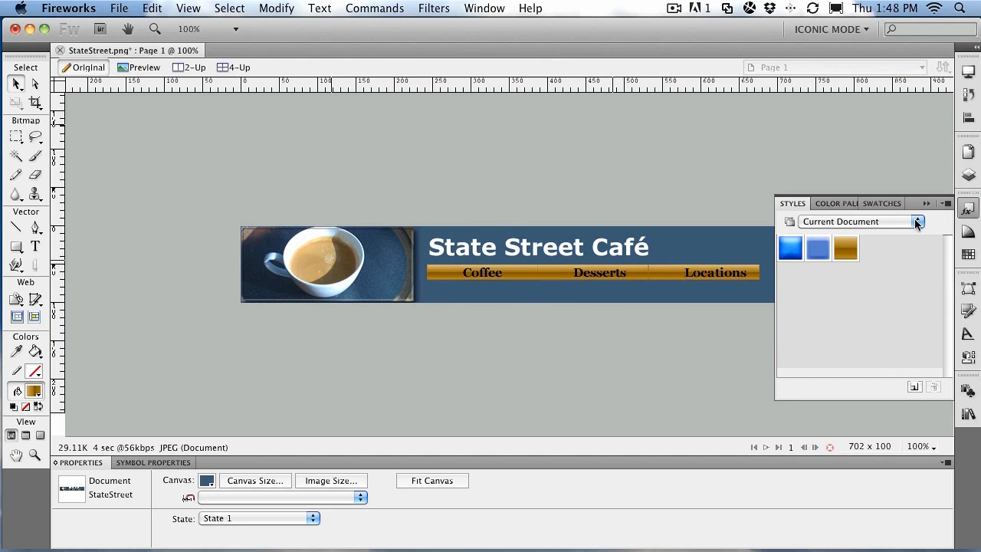
pyautogui.click(967, 391)
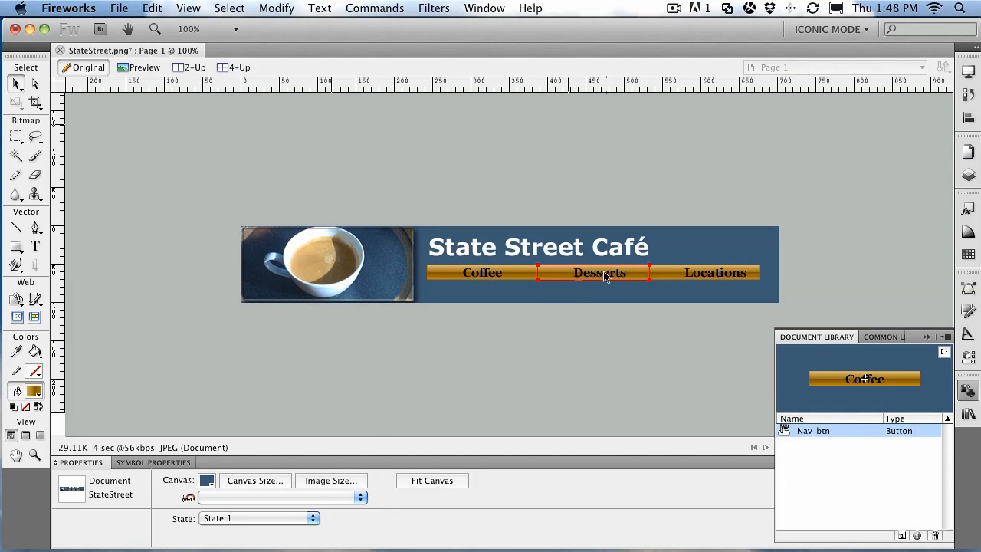
pyautogui.click(567, 276)
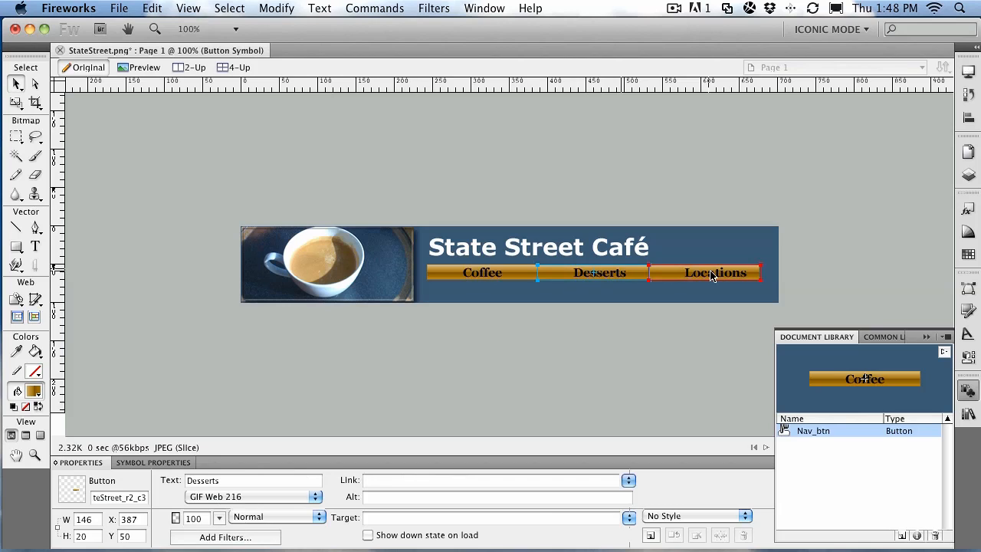
pyautogui.click(575, 341)
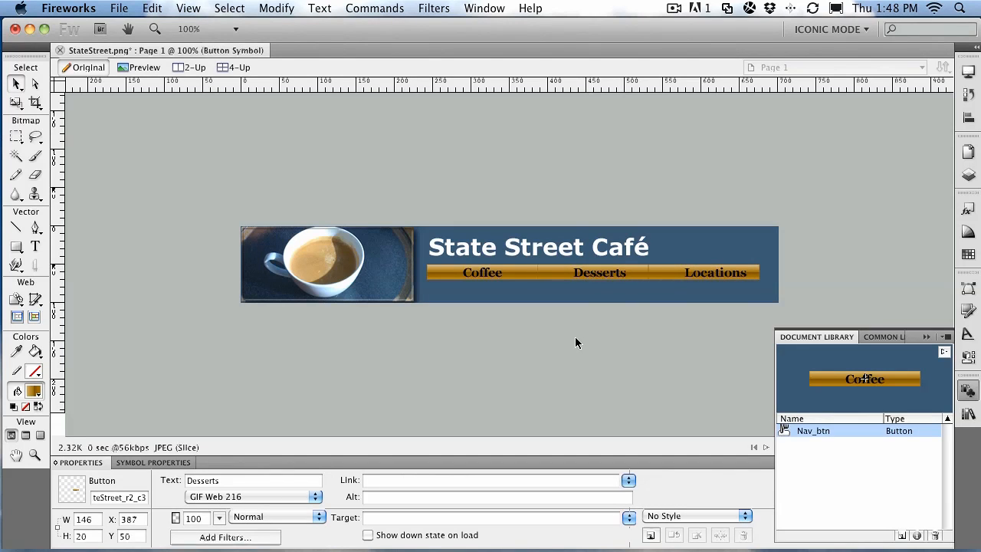